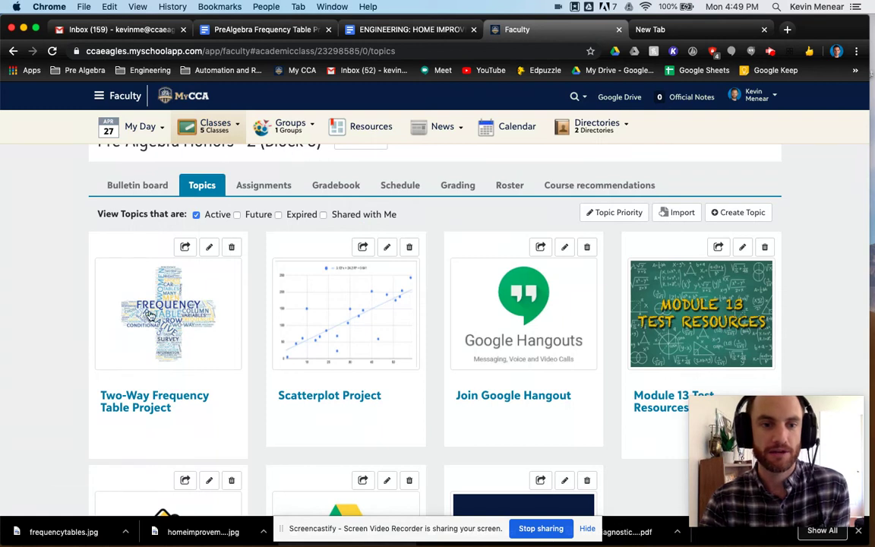
# Review the Pre-Algebra class's topics page and read the requirements in the PreAlgebra Frequency Table Project document
pyautogui.click(138, 185)
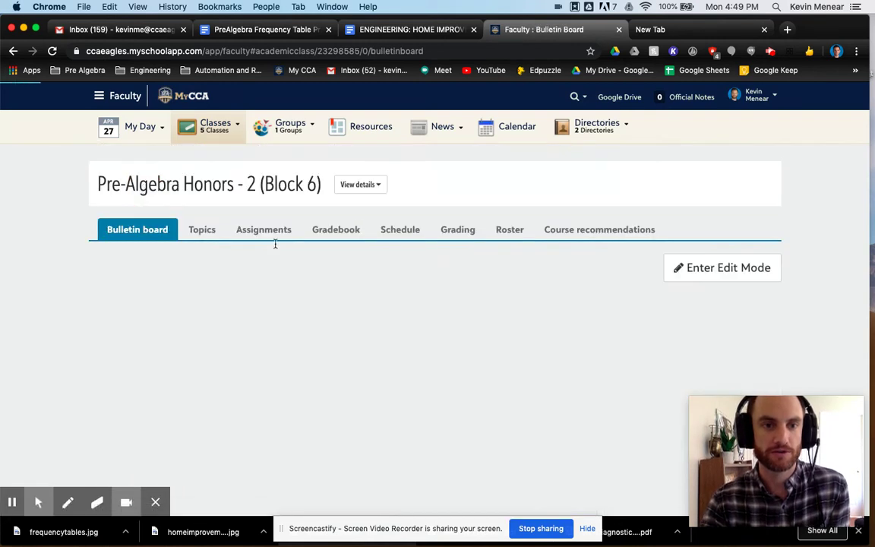
pyautogui.click(206, 230)
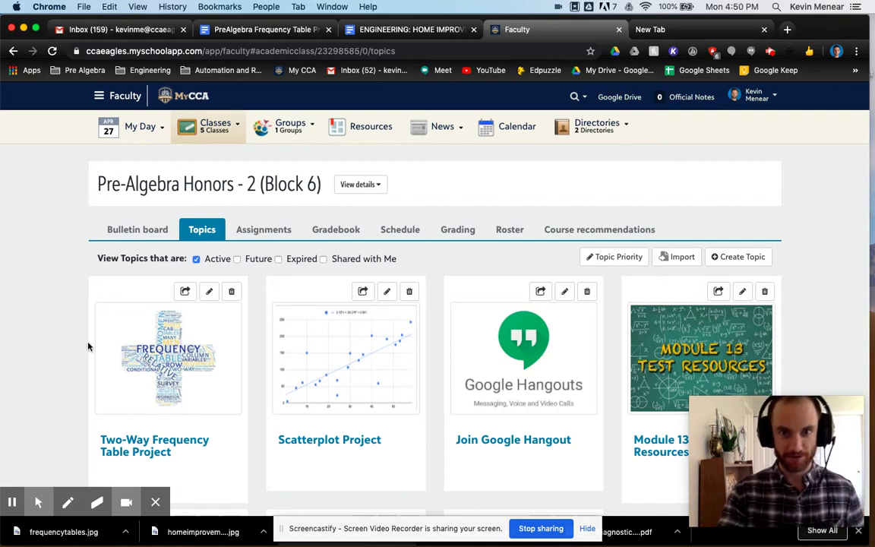
pyautogui.click(272, 35)
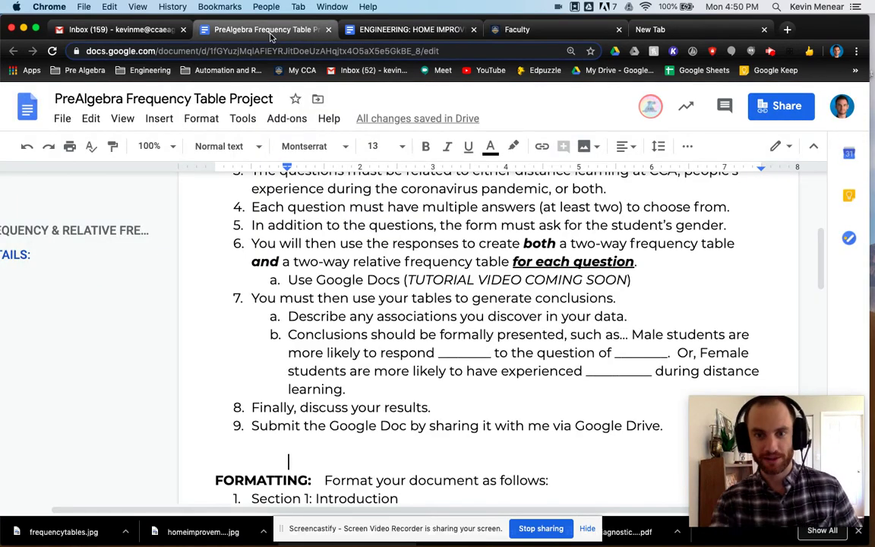
pyautogui.scroll(5, 625, 377)
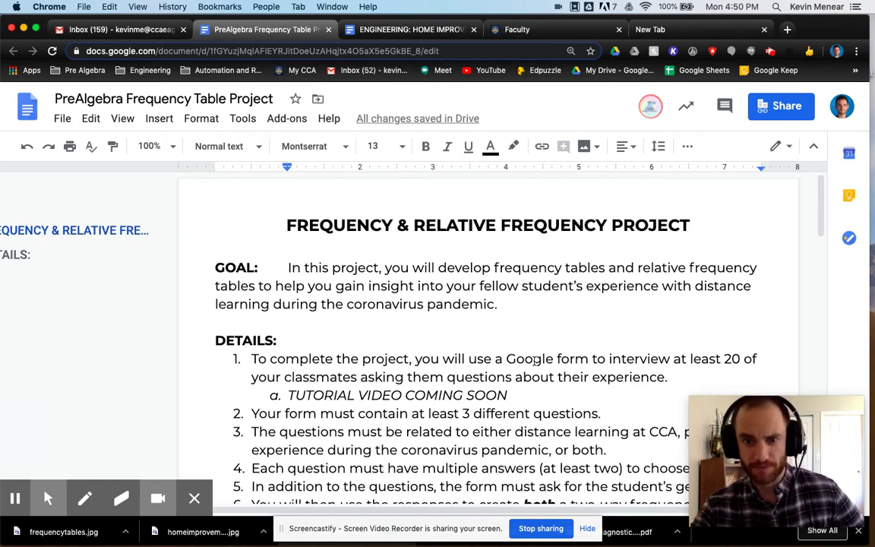
pyautogui.scroll(-3, 536, 360)
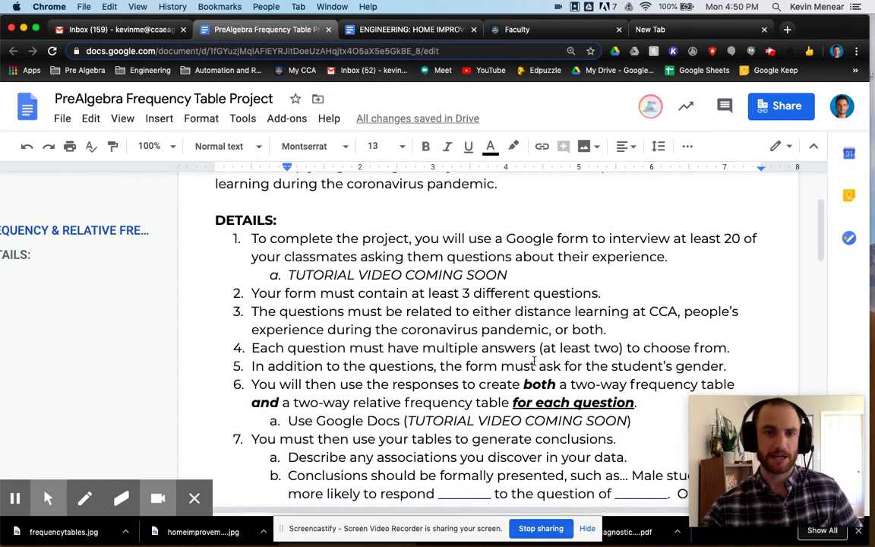
pyautogui.scroll(3, 535, 360)
pyautogui.scroll(-12, 416, 345)
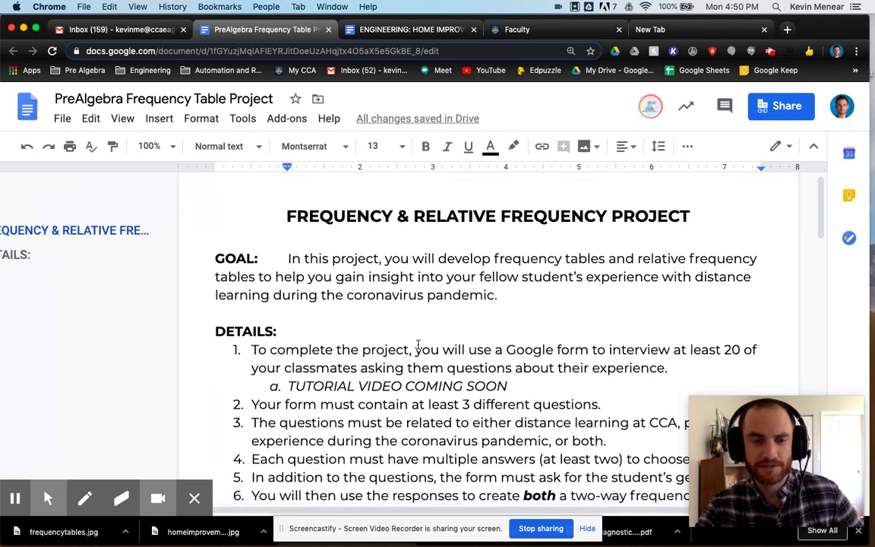
pyautogui.scroll(-8, 416, 345)
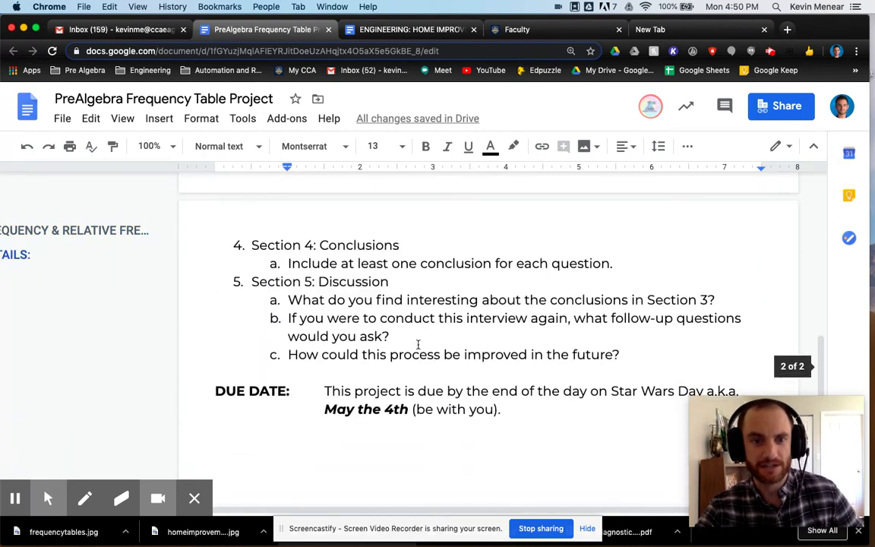
pyautogui.scroll(12, 464, 350)
pyautogui.scroll(7, 466, 348)
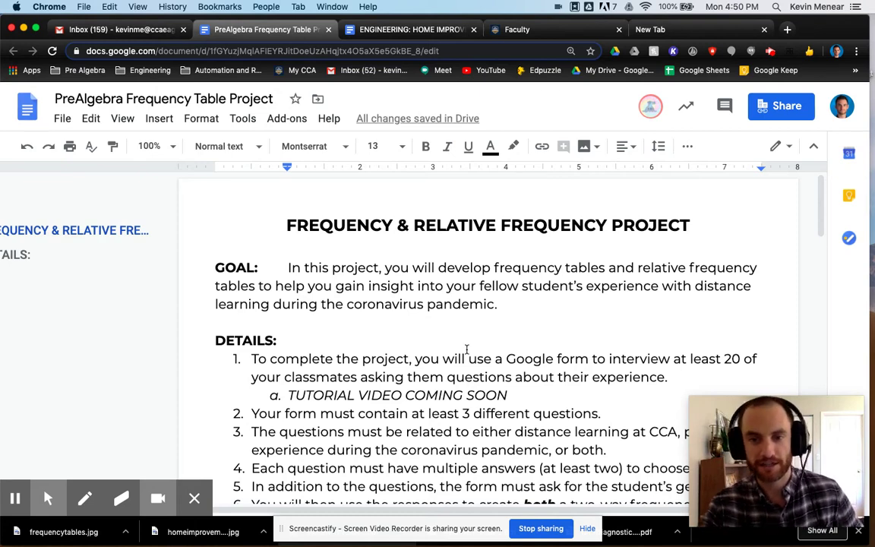
pyautogui.scroll(-5, 467, 349)
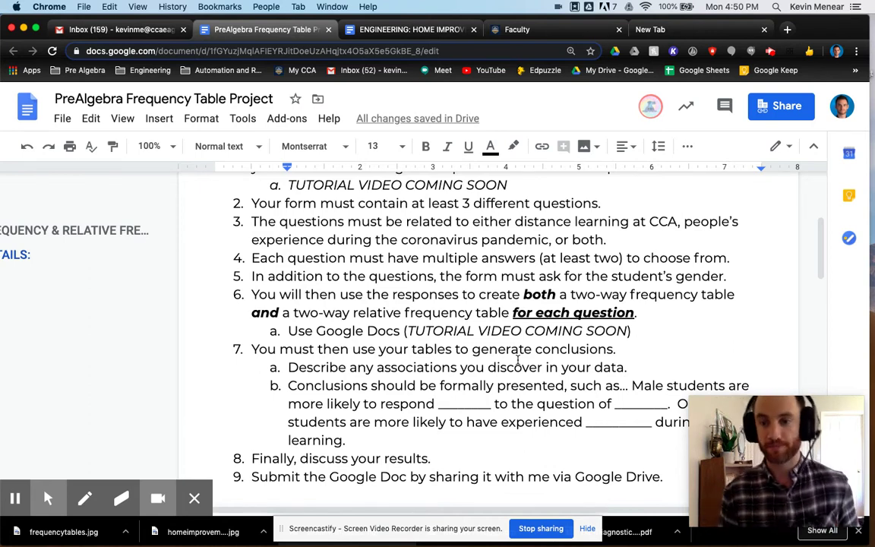
# Switch to Google Forms at forms.google.com in the empty browser tab and create a blank form
pyautogui.click(658, 30)
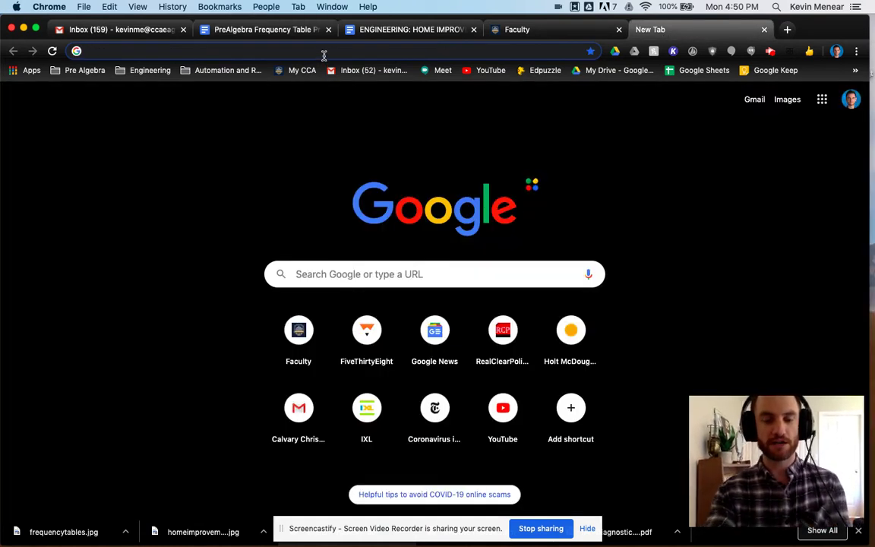
pyautogui.write('form')
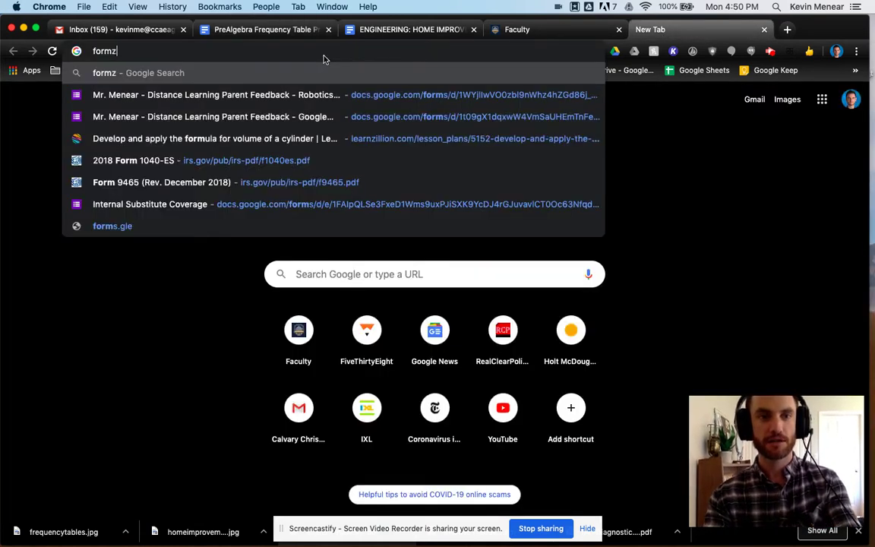
pyautogui.write('s.google.com')
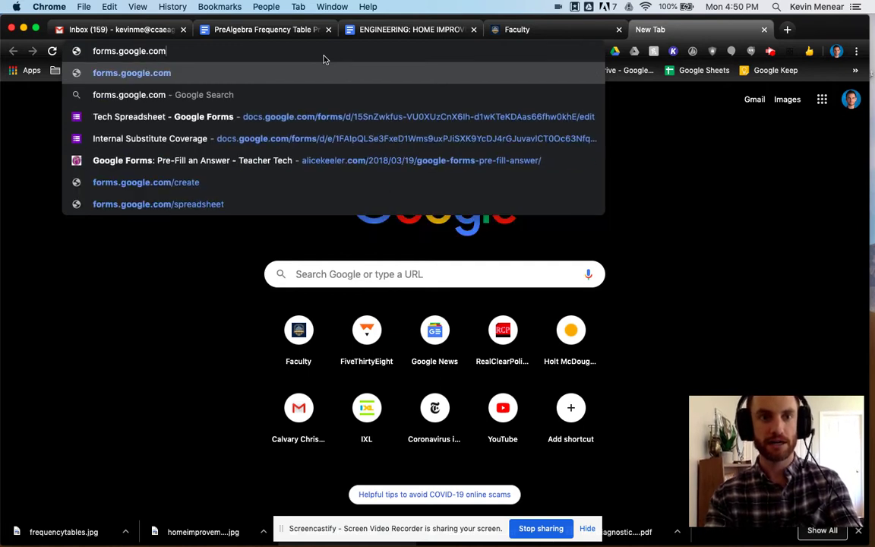
pyautogui.press('Return')
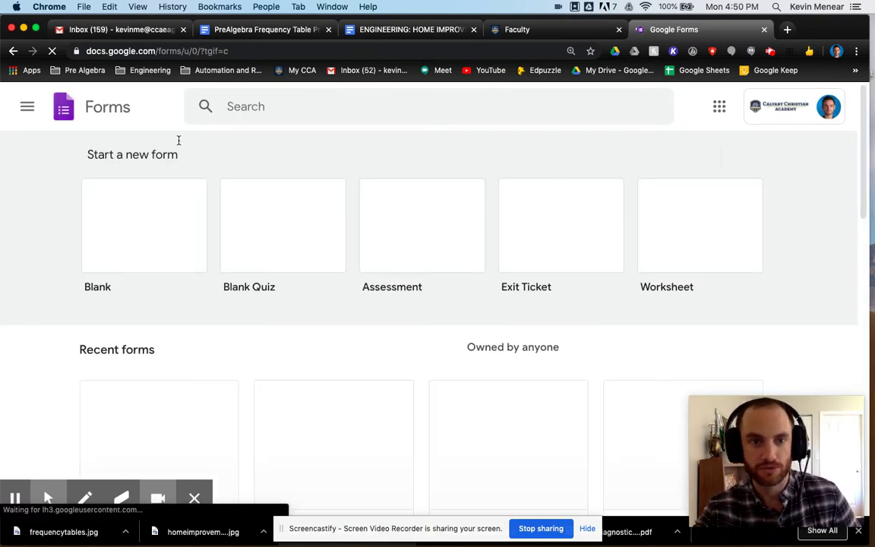
pyautogui.click(164, 195)
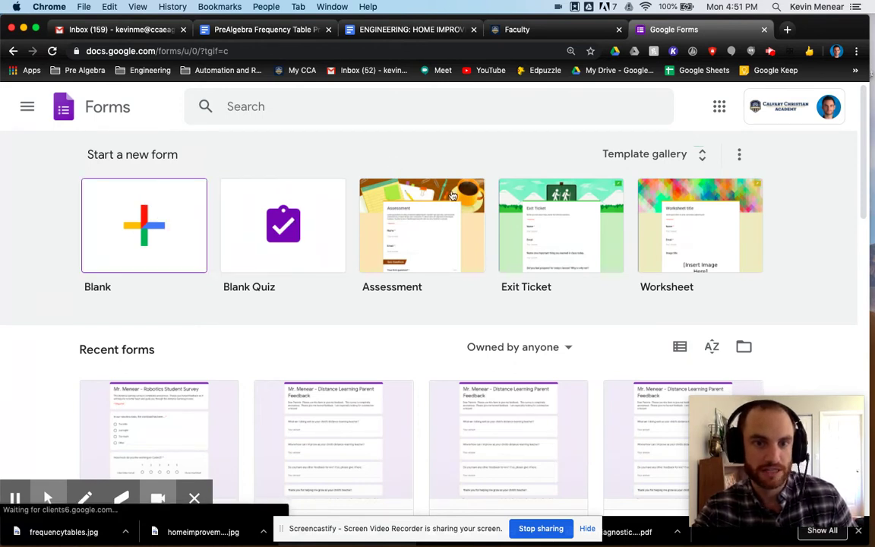
pyautogui.click(146, 221)
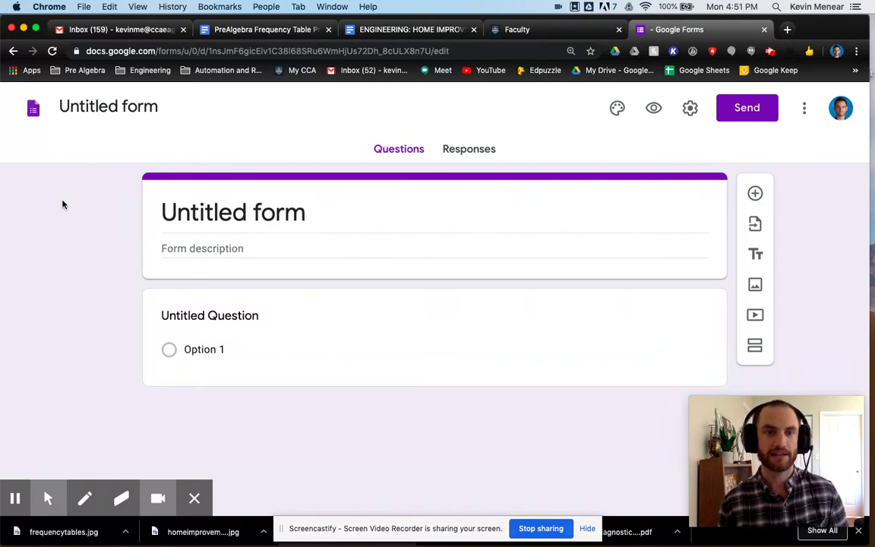
# Replace the form's placeholder title with the teacher's title and surname in possessive form
pyautogui.click(302, 214)
pyautogui.click(156, 178)
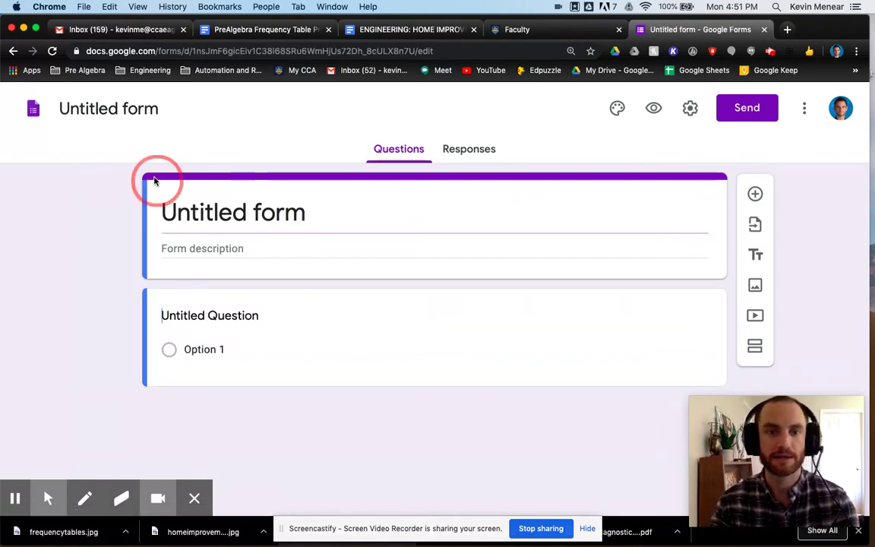
pyautogui.click(234, 218)
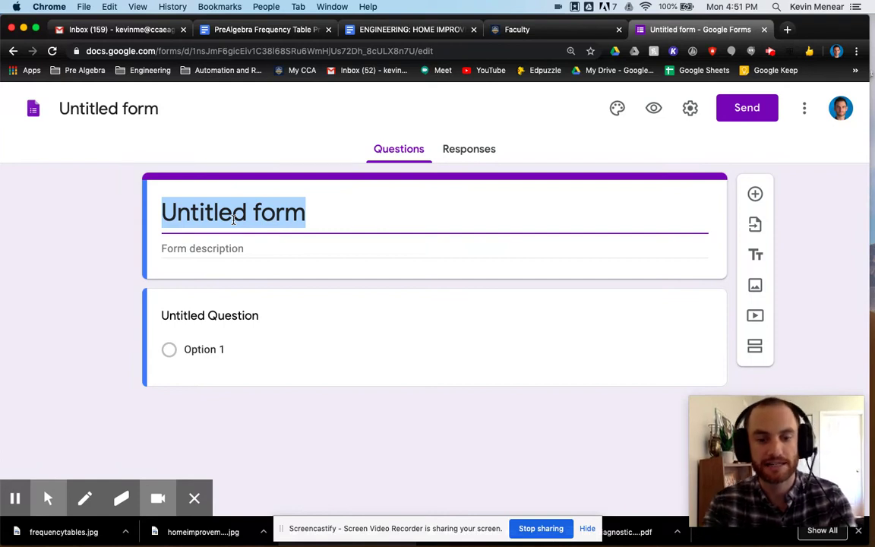
pyautogui.write("Mr. Menear's")
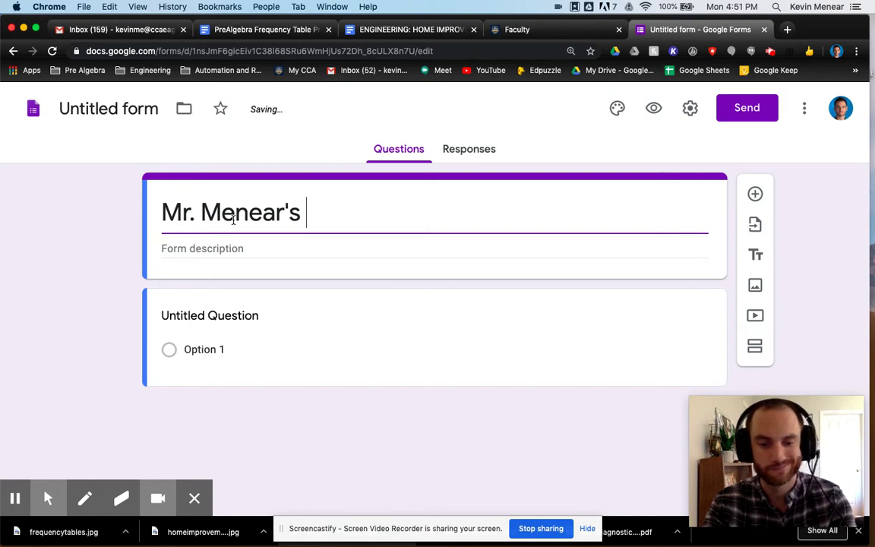
pyautogui.write(' Two-Way Frequency In')
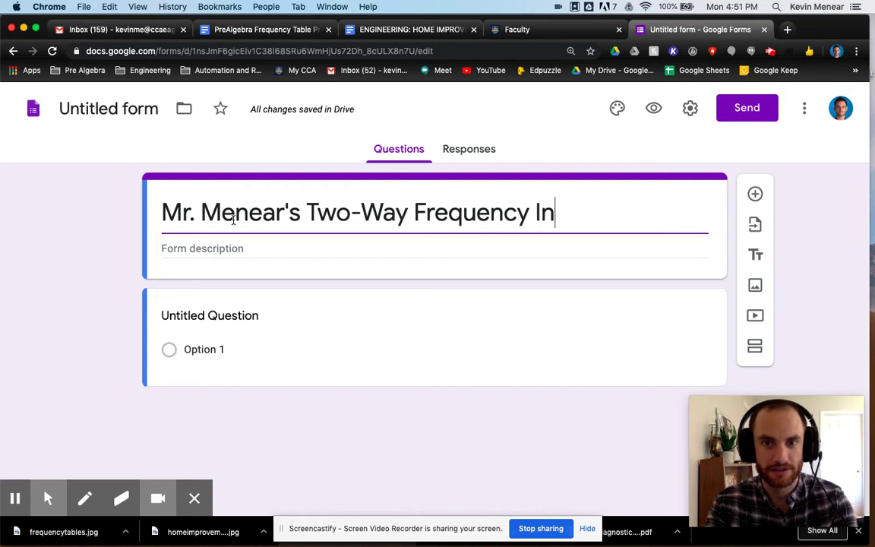
pyautogui.write('ter')
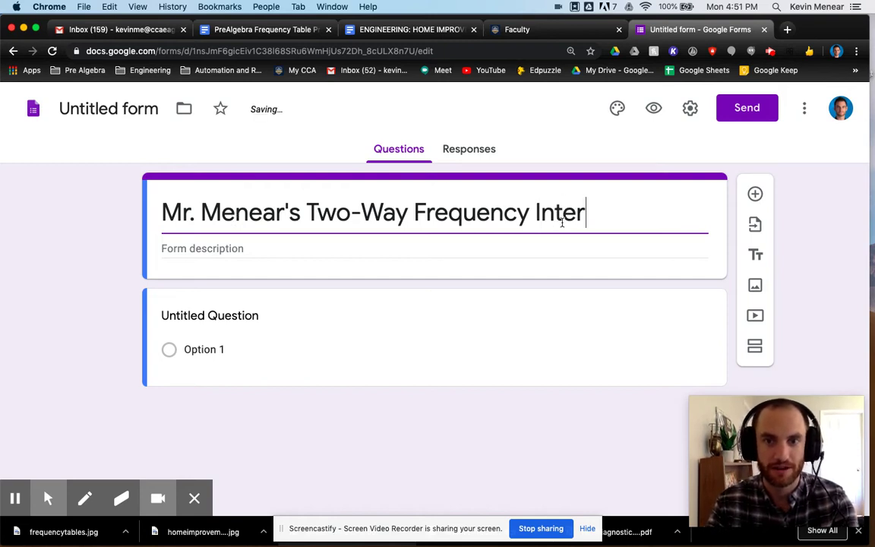
pyautogui.moveTo(584, 211); pyautogui.dragTo(308, 206)
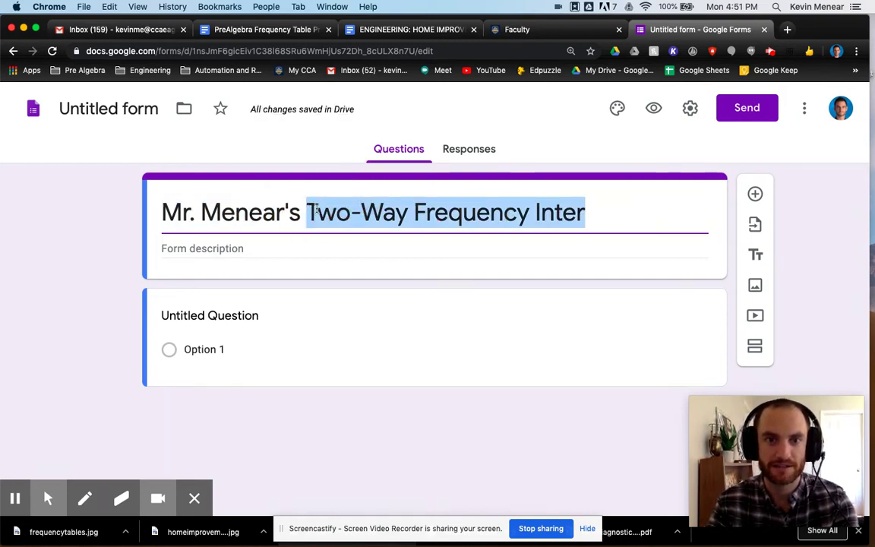
pyautogui.press('BackSpace')
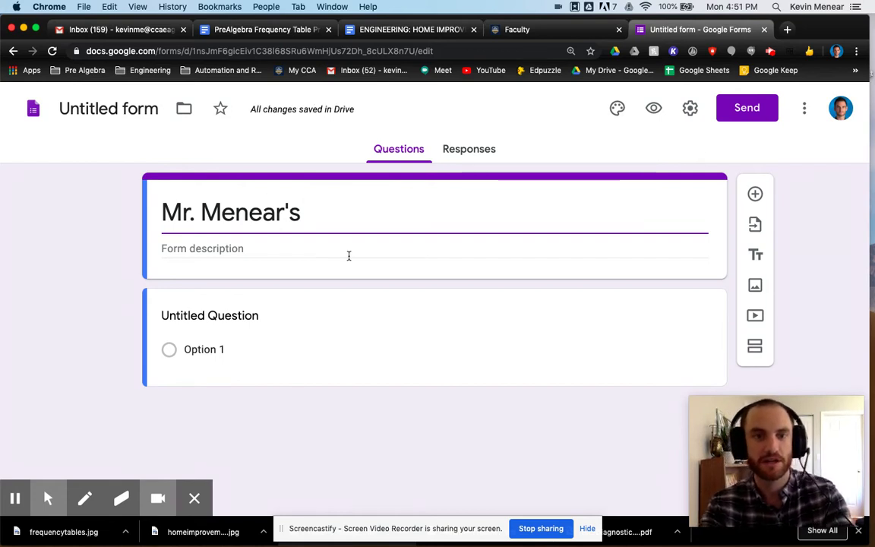
# Complete the form title by adding "COVID-19/Distance Learning Survey" after the teacher's name
pyautogui.moveTo(326, 222)
pyautogui.mouseDown()
pyautogui.moveTo(275, 211)
pyautogui.moveTo(323, 215)
pyautogui.mouseUp()
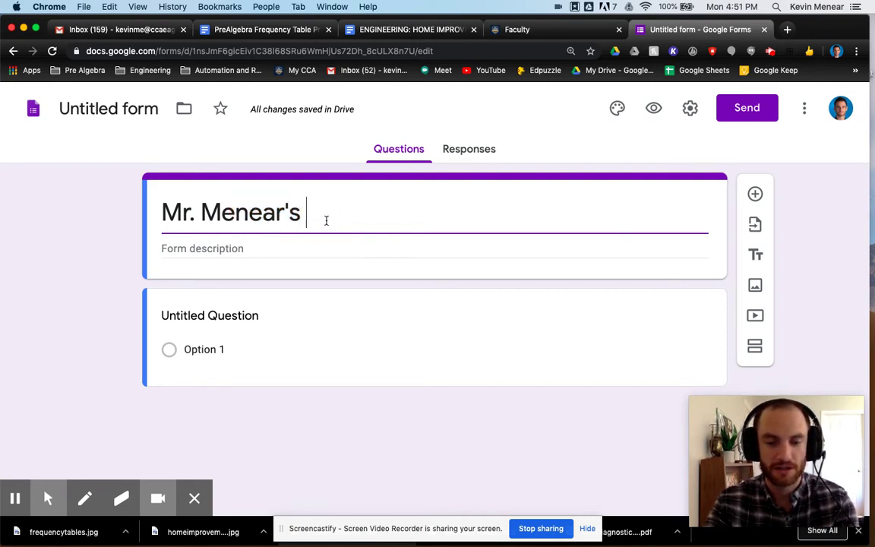
pyautogui.write('COVID-19/Distance Learning Surv')
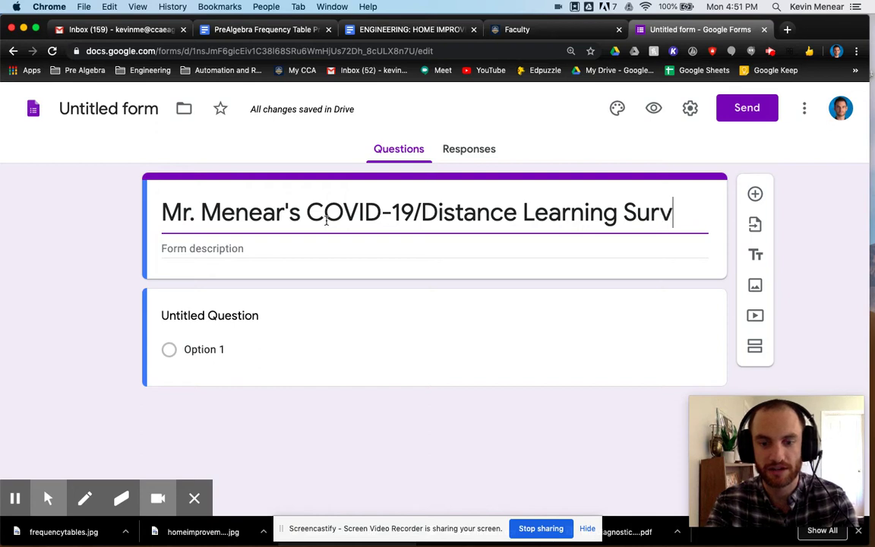
pyautogui.write('ey')
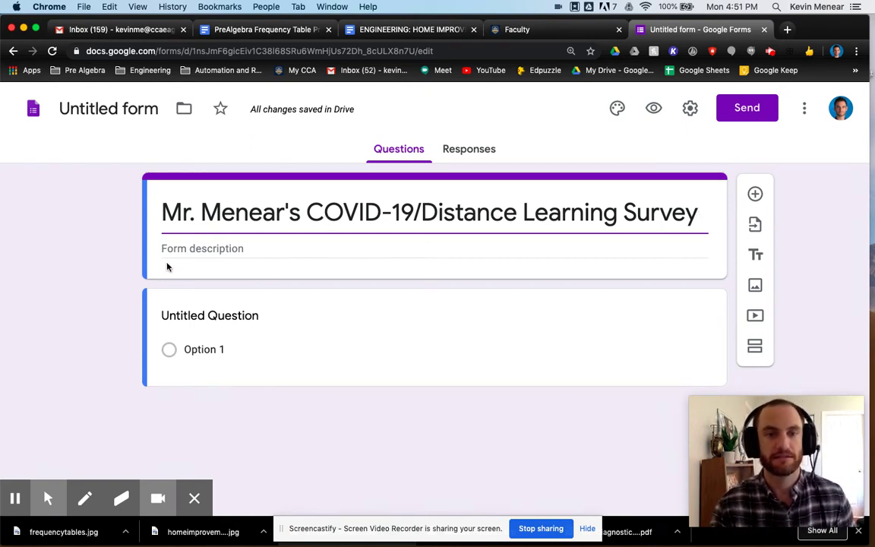
# Enter the form description "Please answer the questions in this survey and submit your response."
pyautogui.click(184, 253)
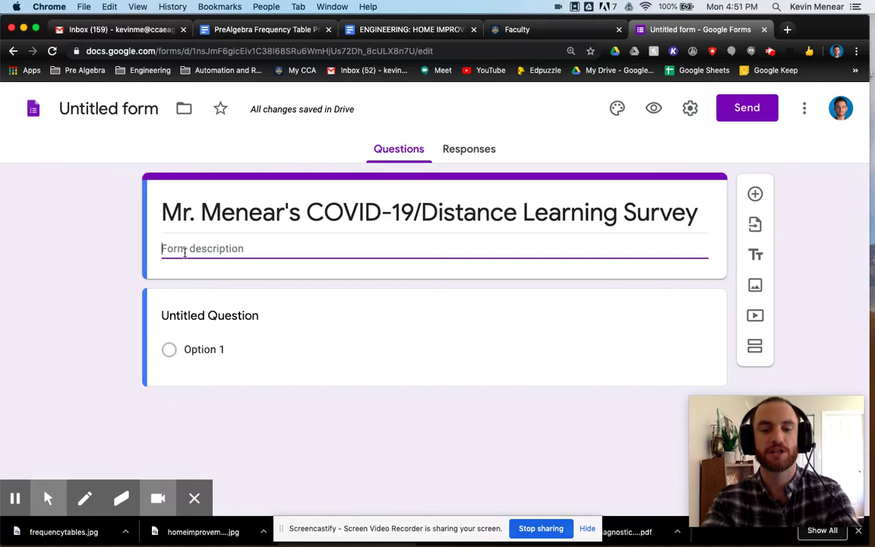
pyautogui.write('Please answer the questions in this sur')
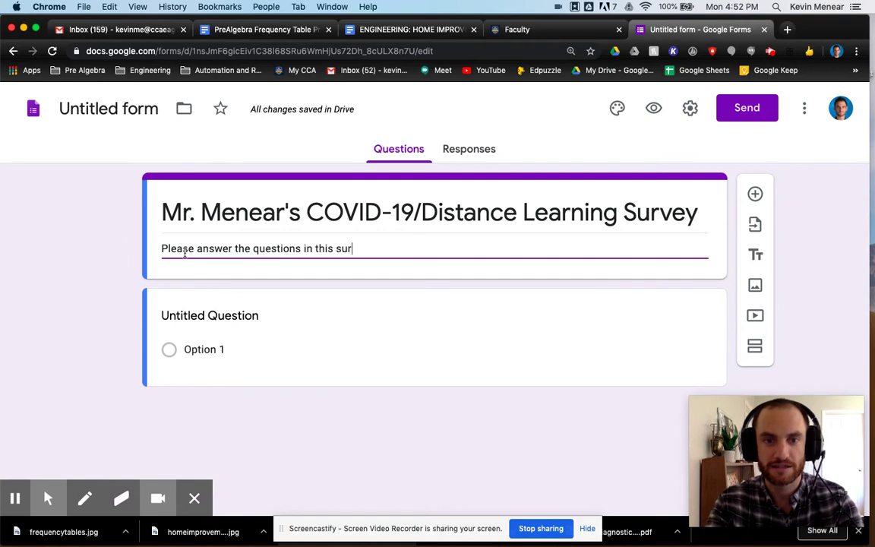
pyautogui.write('be')
pyautogui.press('BackSpace')
pyautogui.press('BackSpace')
pyautogui.write('v')
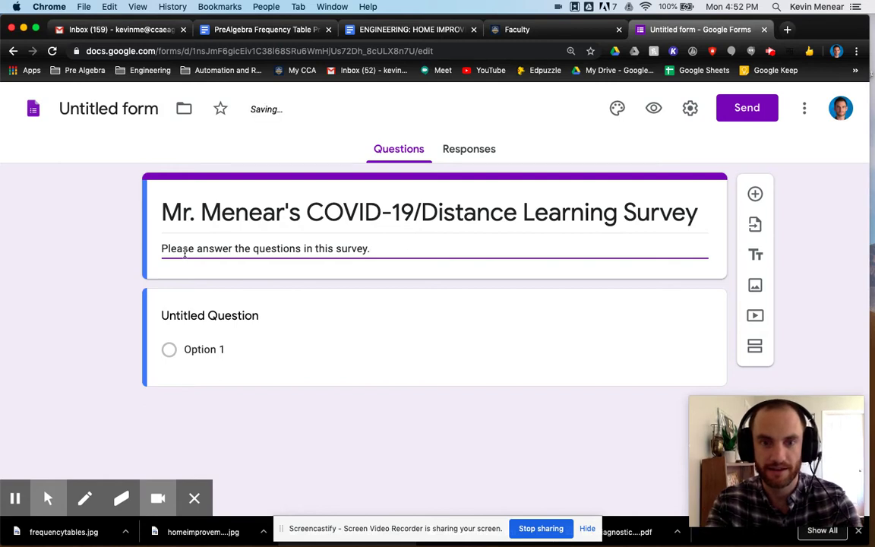
pyautogui.write('ey and sub')
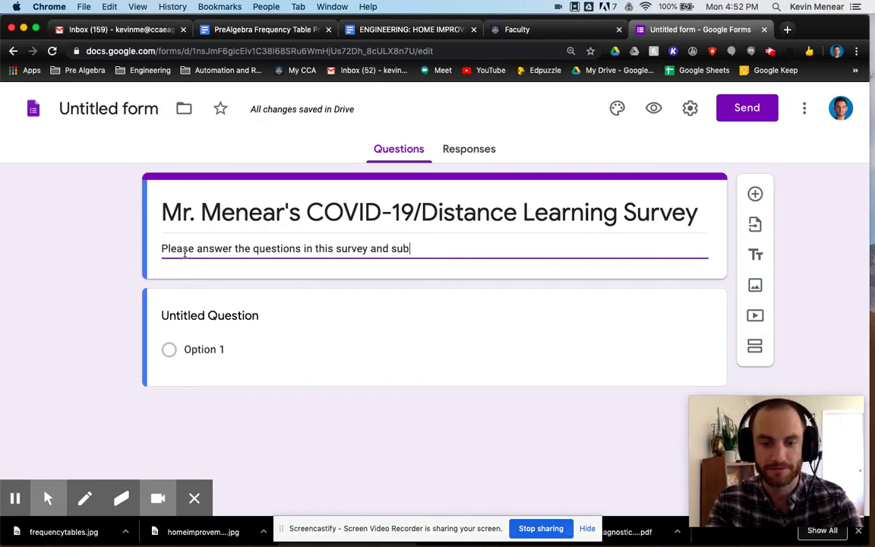
pyautogui.write('mit your response.')
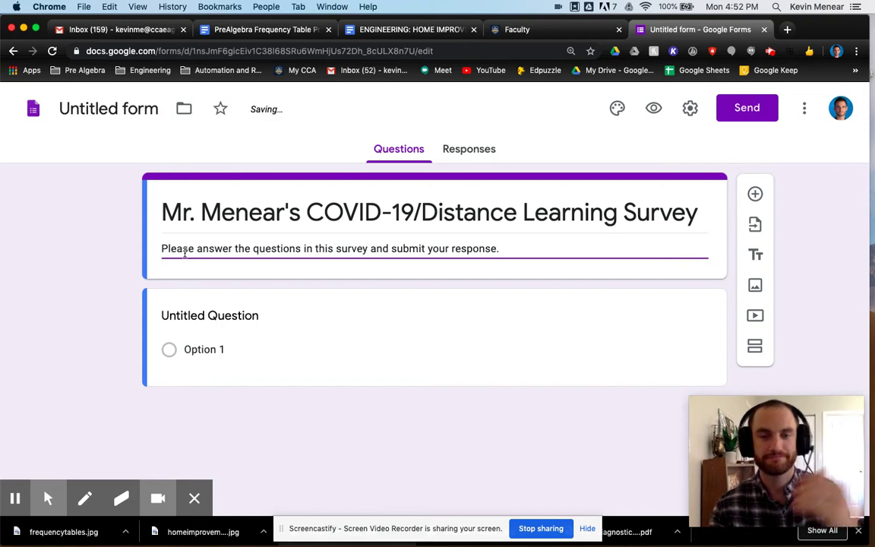
pyautogui.click(97, 294)
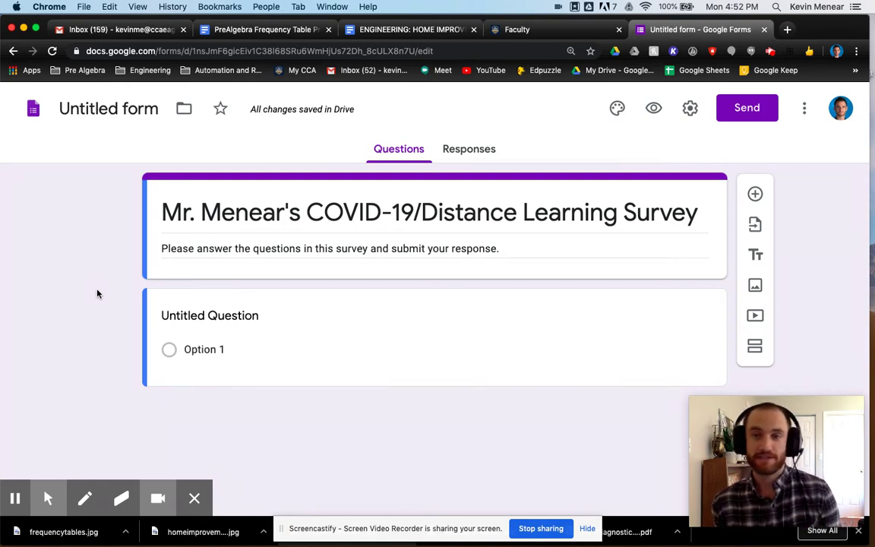
# Keep the first question as Multiple choice and replace its placeholder text with "What's your favorite color?"
pyautogui.click(263, 314)
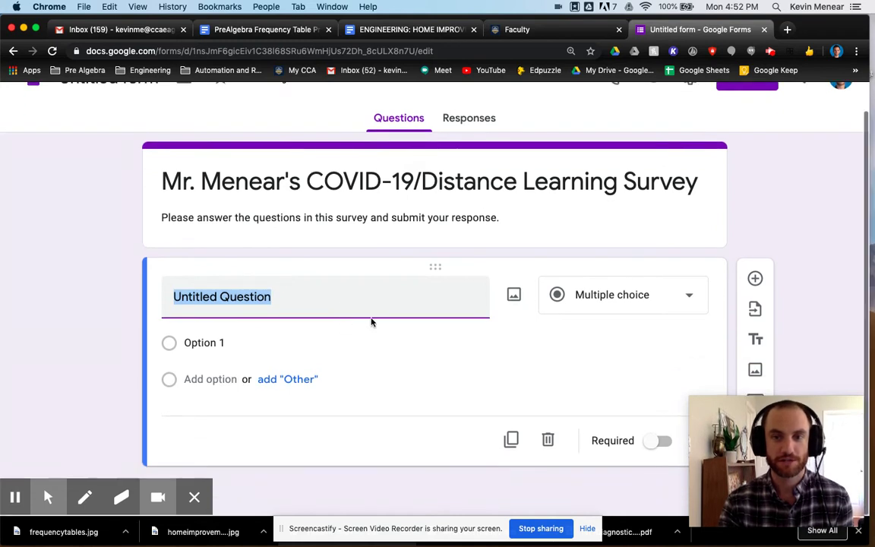
pyautogui.click(685, 296)
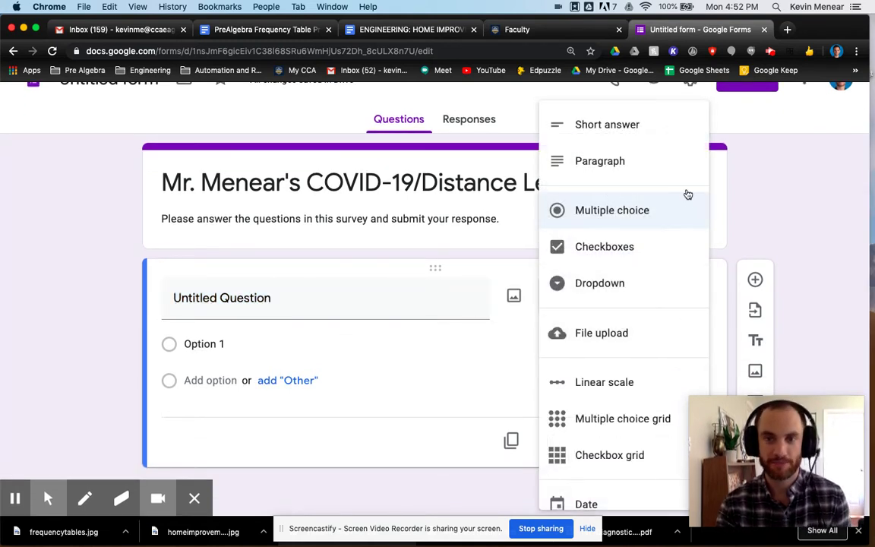
pyautogui.click(644, 210)
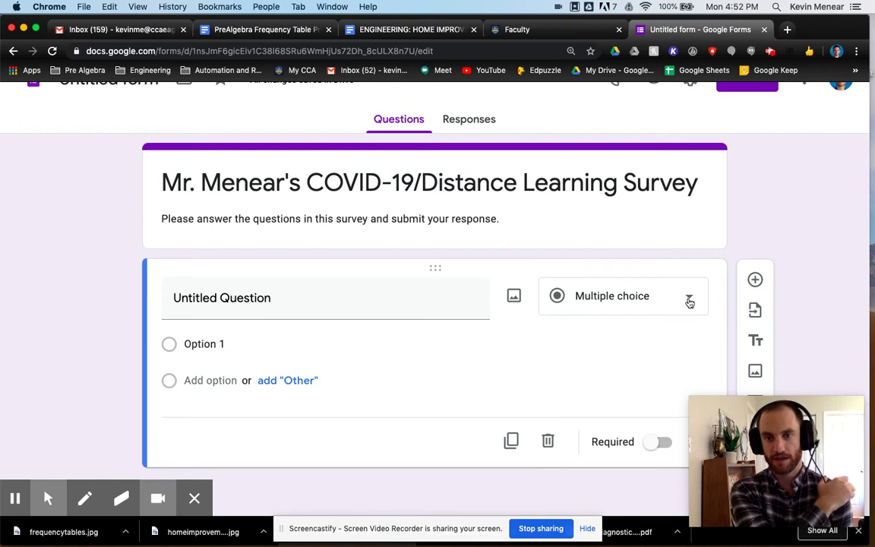
pyautogui.click(319, 300)
pyautogui.press('BackSpace')
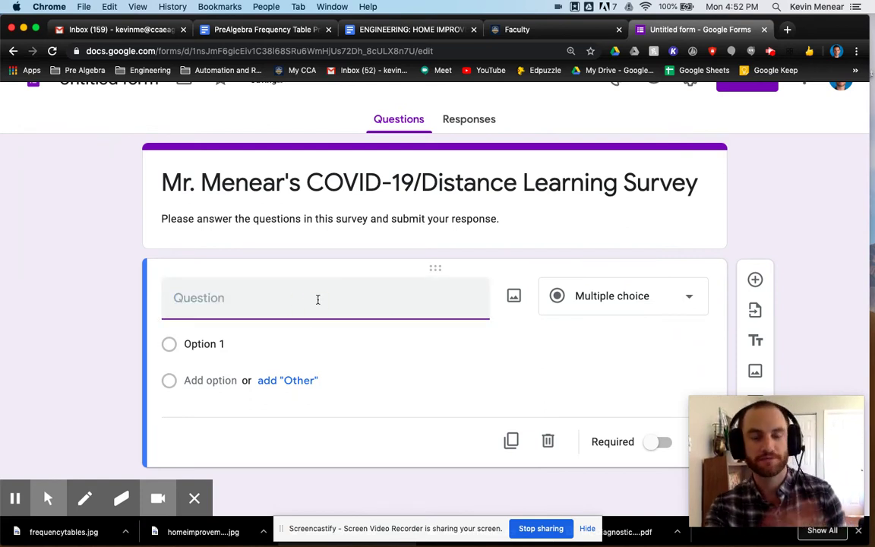
pyautogui.write("What's your favorite color?")
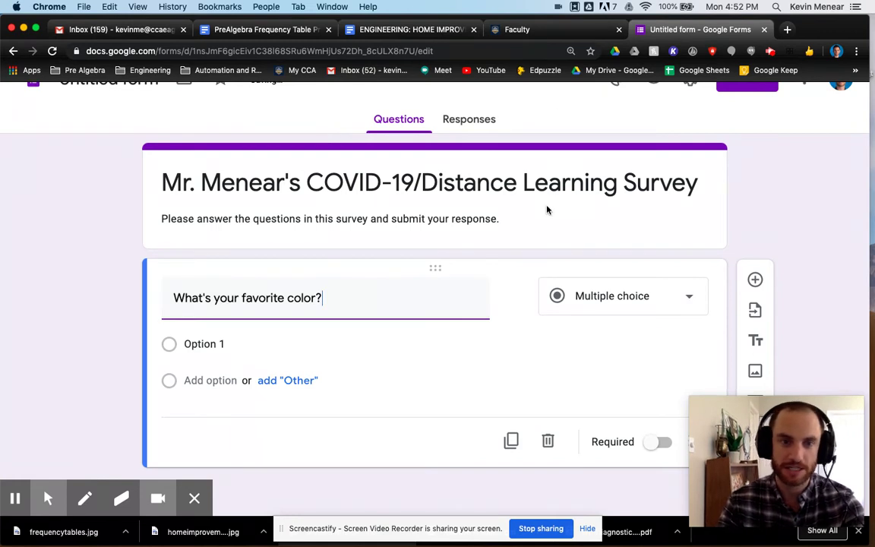
# Fill in the favorite color question's answer options as Red, Blue and Green
pyautogui.click(258, 344)
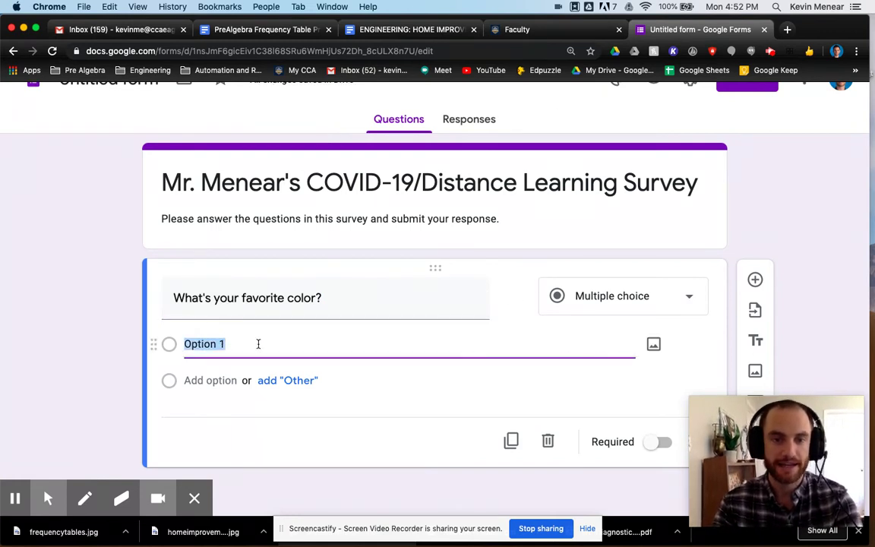
pyautogui.write('Red')
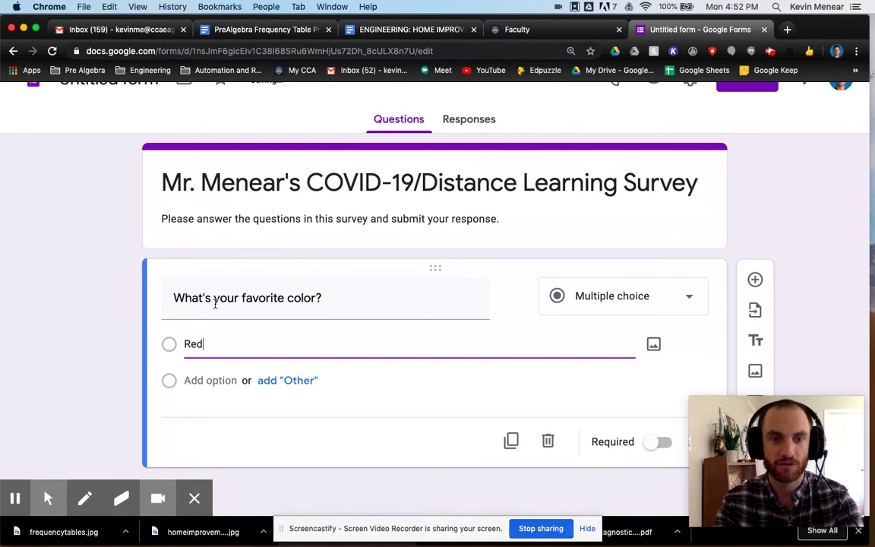
pyautogui.click(288, 298)
pyautogui.click(230, 345)
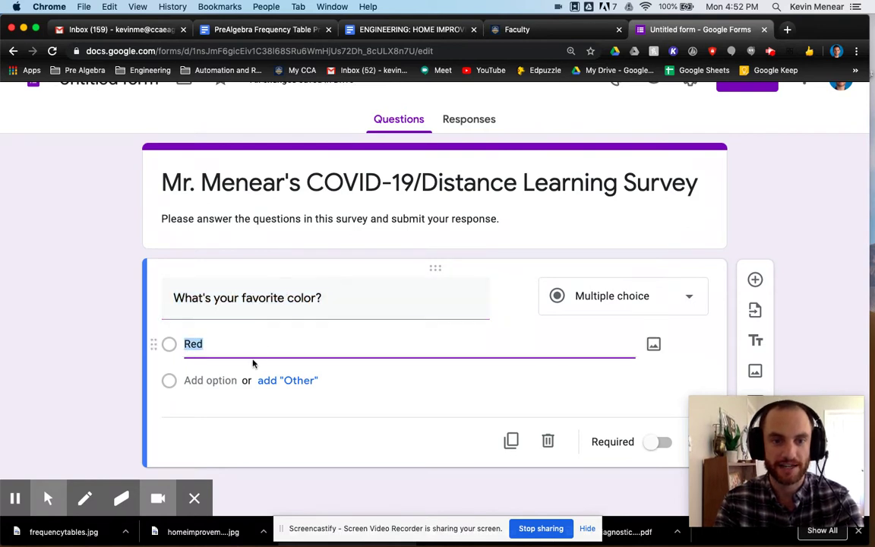
pyautogui.click(203, 381)
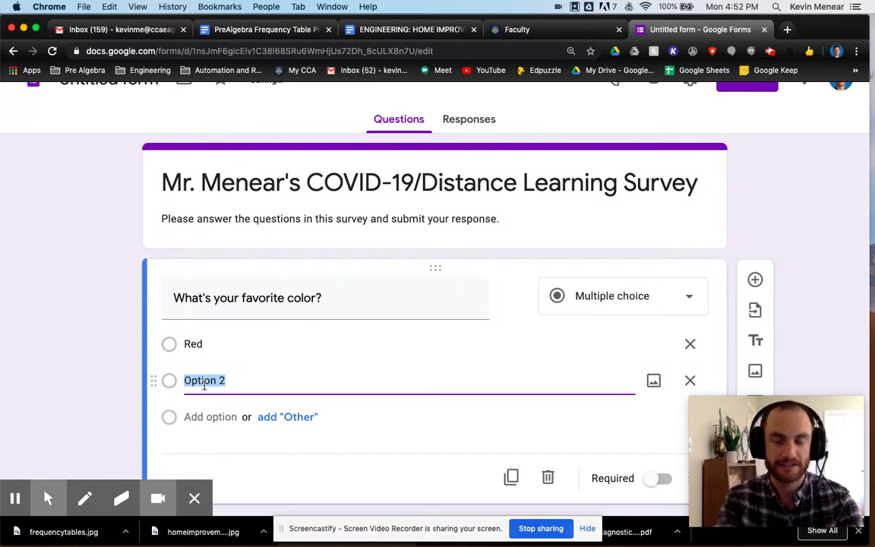
pyautogui.write('Blue')
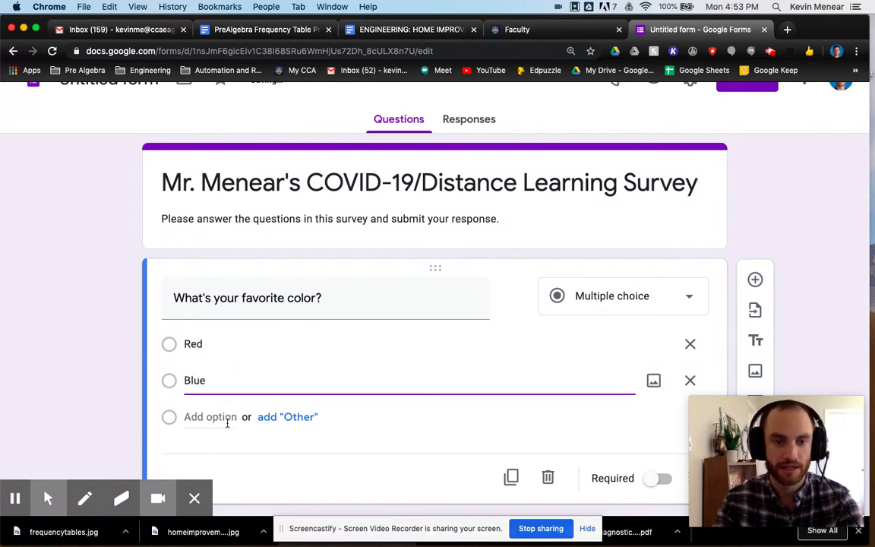
pyautogui.click(227, 418)
pyautogui.write('G')
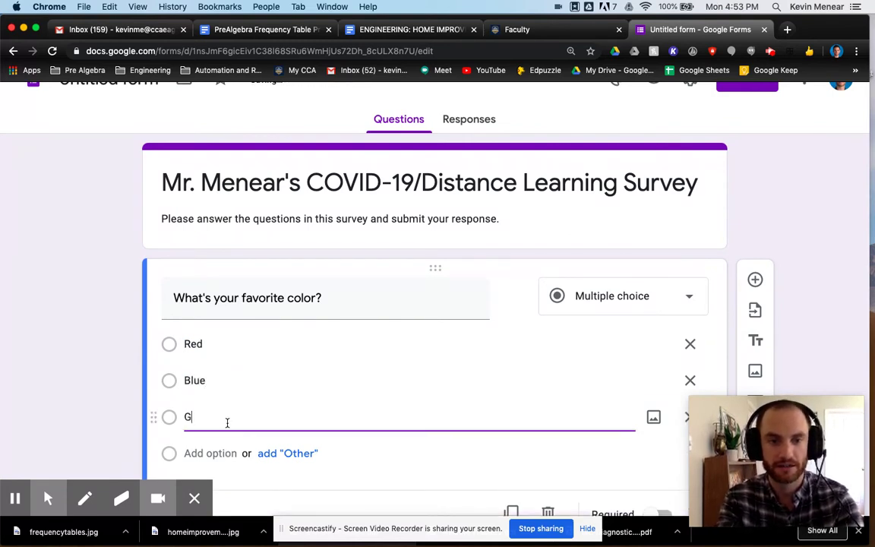
pyautogui.write('reen')
pyautogui.click(84, 392)
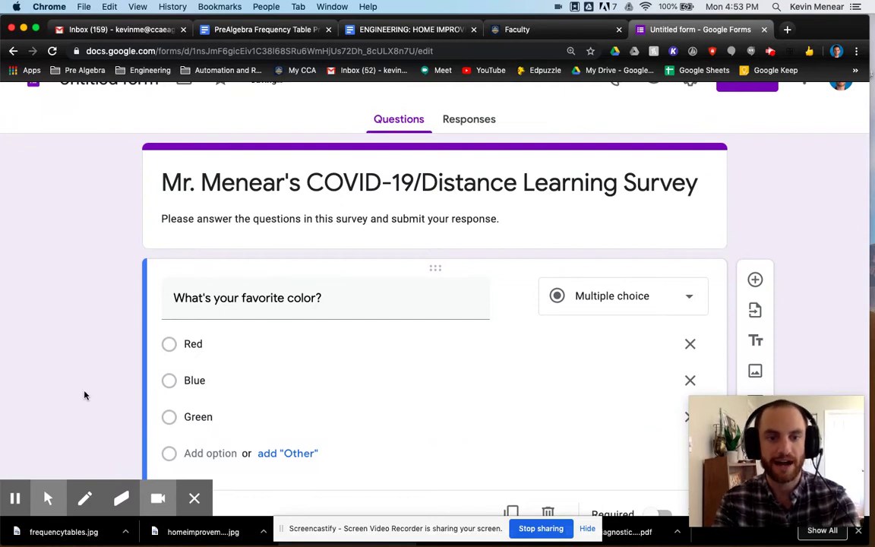
# Move the webcam overlay clear of the question's settings, make the favorite color question required, and close the recording toolbar
pyautogui.scroll(-2, 83, 393)
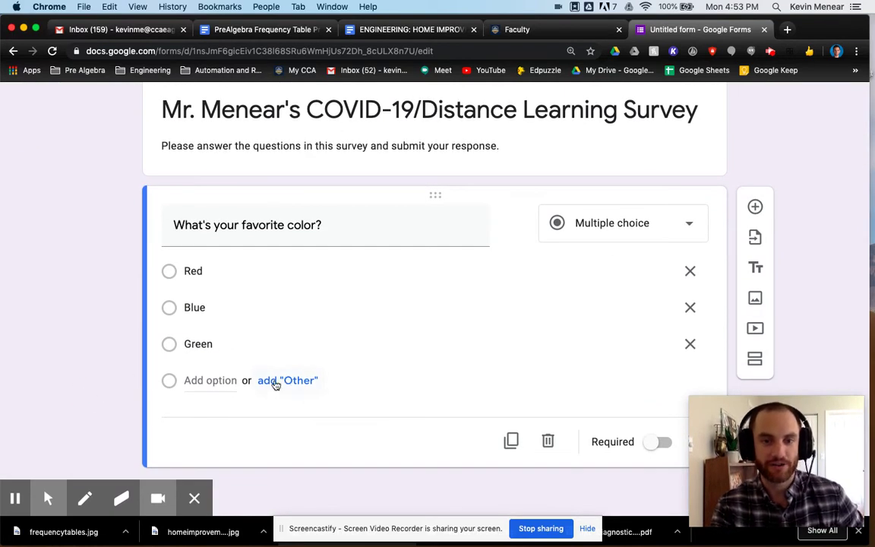
pyautogui.moveTo(769, 484)
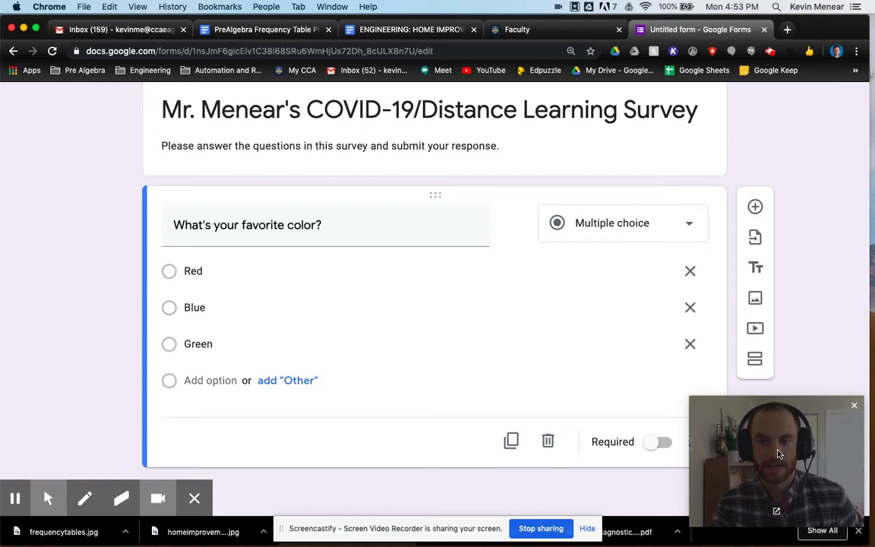
pyautogui.moveTo(778, 453); pyautogui.dragTo(798, 448)
pyautogui.moveTo(711, 391); pyautogui.dragTo(771, 457)
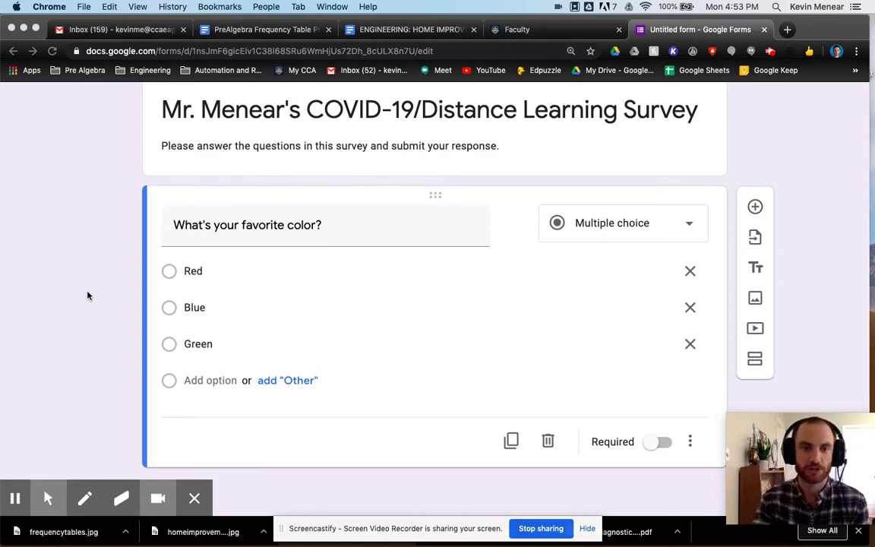
pyautogui.click(641, 472)
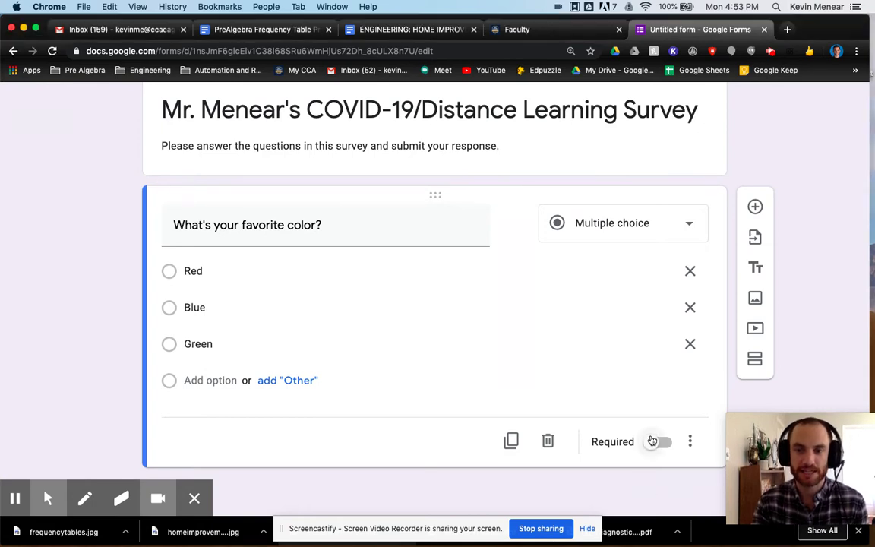
pyautogui.click(654, 441)
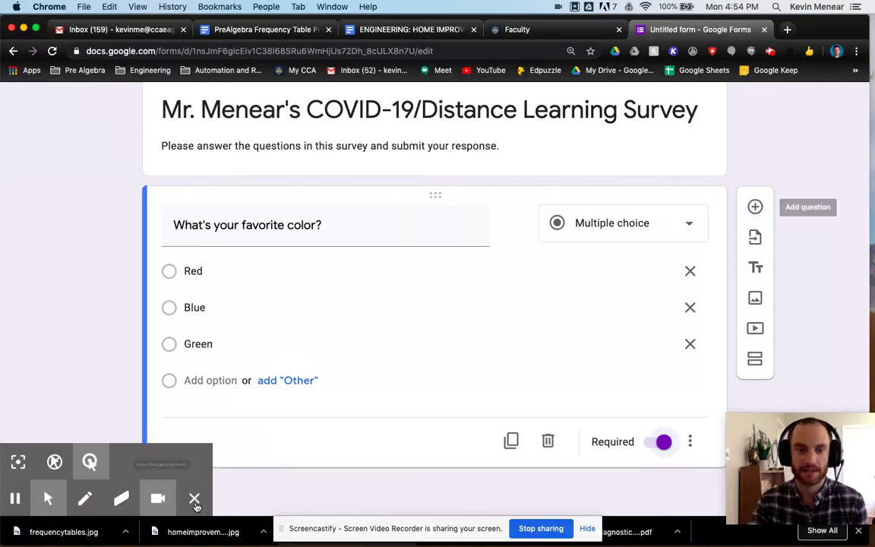
pyautogui.click(195, 501)
# Add a second question, "What's your favorite food?", and set its type to Multiple choice
pyautogui.click(754, 209)
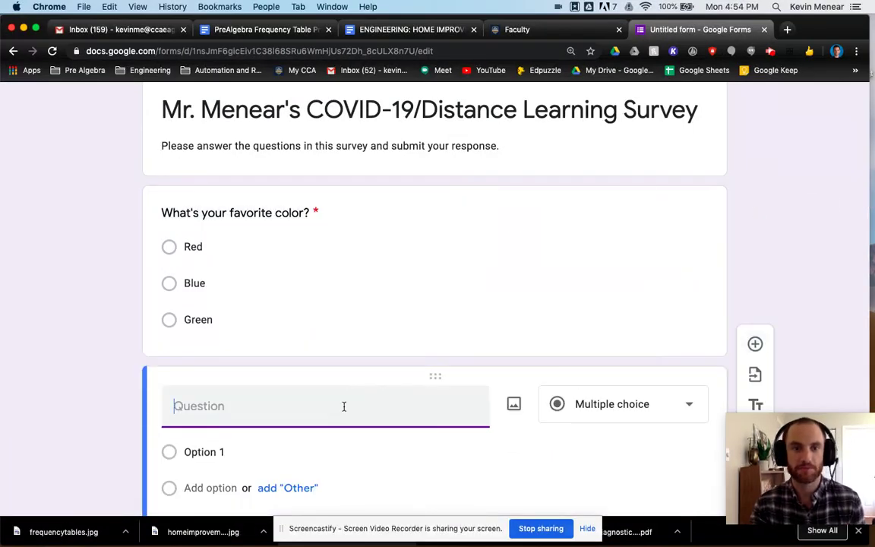
pyautogui.write('Whs')
pyautogui.press('BackSpace')
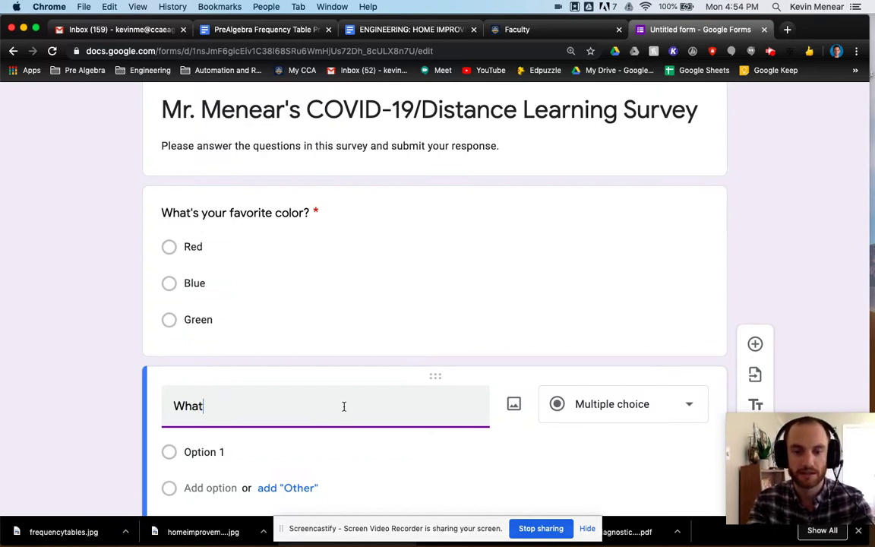
pyautogui.write('your favorite food?')
pyautogui.scroll(-2, 344, 445)
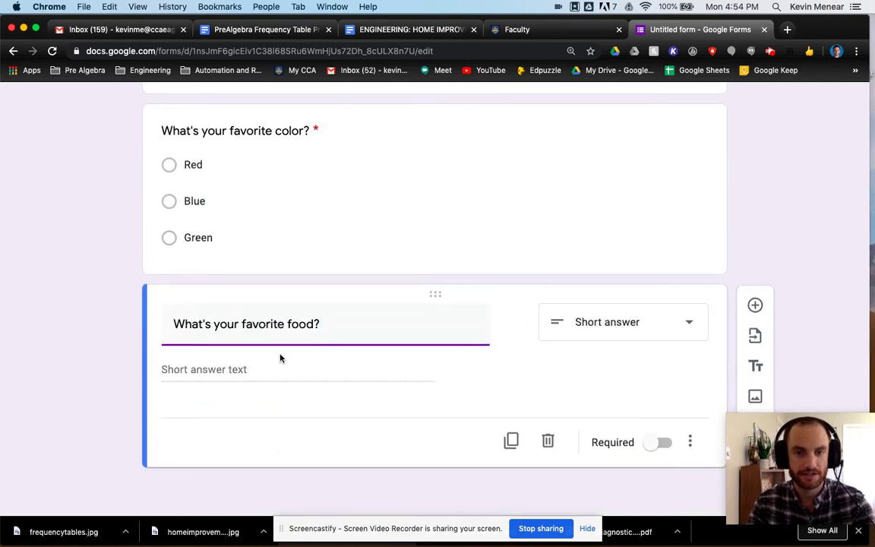
pyautogui.click(621, 327)
pyautogui.click(621, 211)
# Enter the favorite food question's answer options as Broccoli, Asparagus, Mashed Potatoes and Chocholate
pyautogui.click(269, 363)
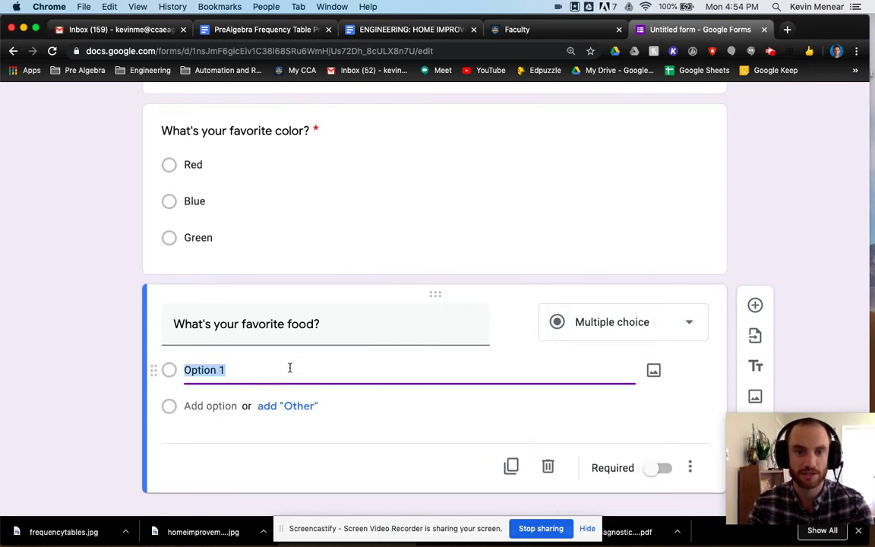
pyautogui.write('Broccoli')
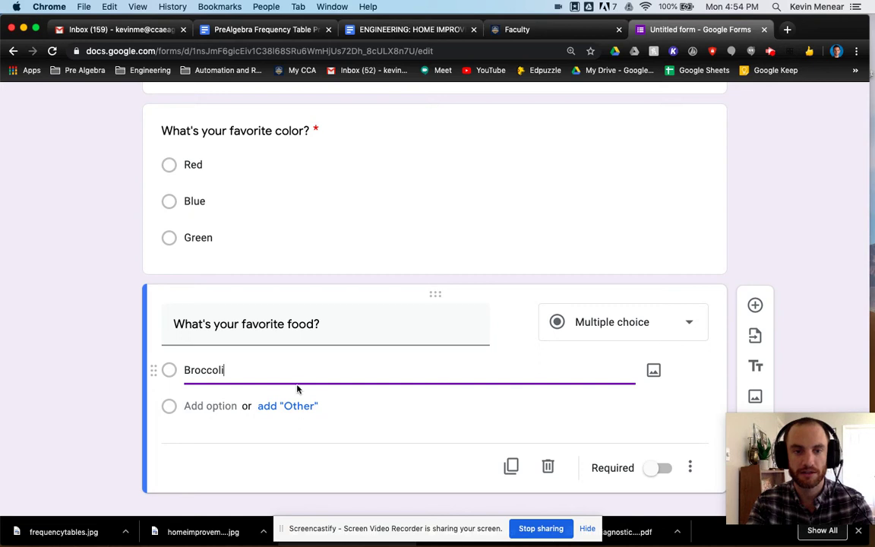
pyautogui.click(209, 403)
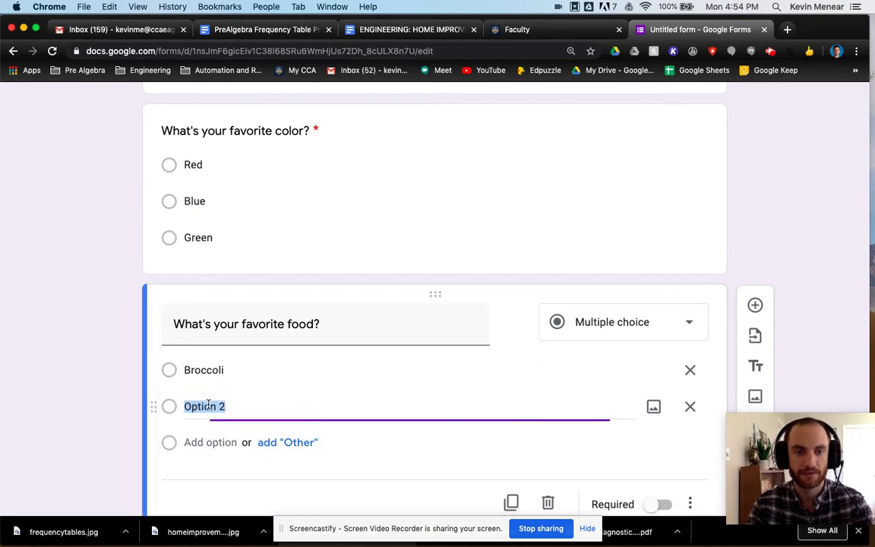
pyautogui.write('Asparagus')
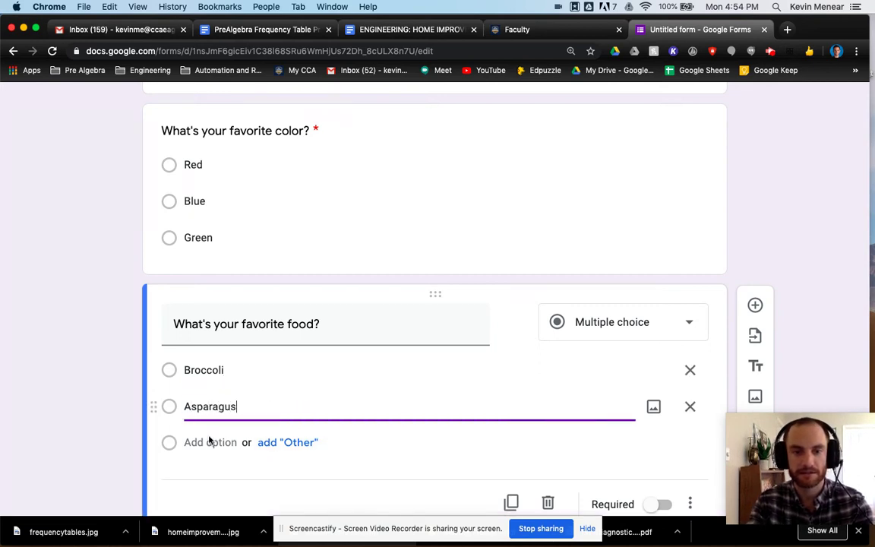
pyautogui.click(198, 441)
pyautogui.write('Mashe')
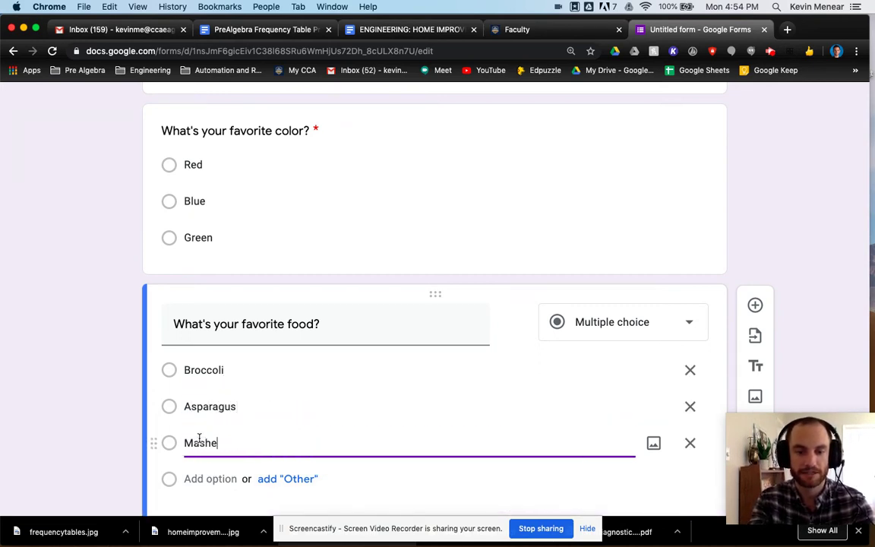
pyautogui.write('d Potatoes')
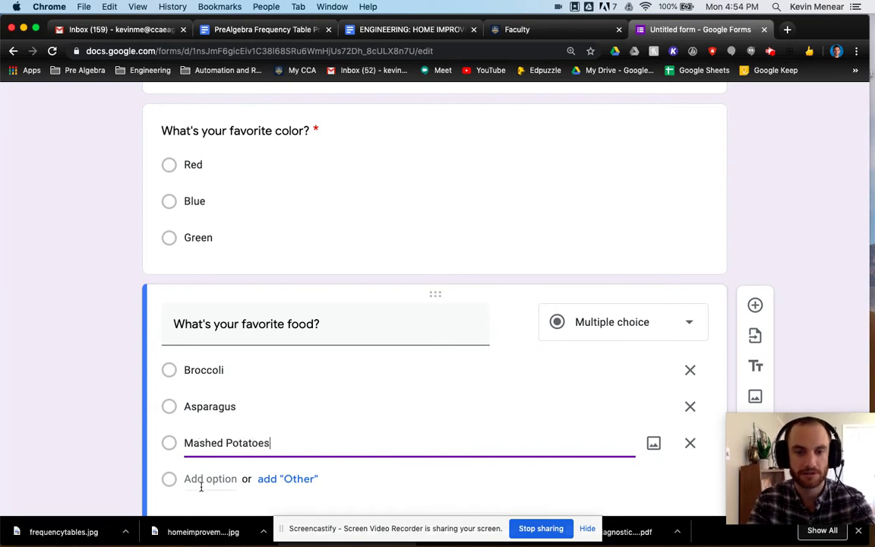
pyautogui.click(202, 480)
pyautogui.write('Choch')
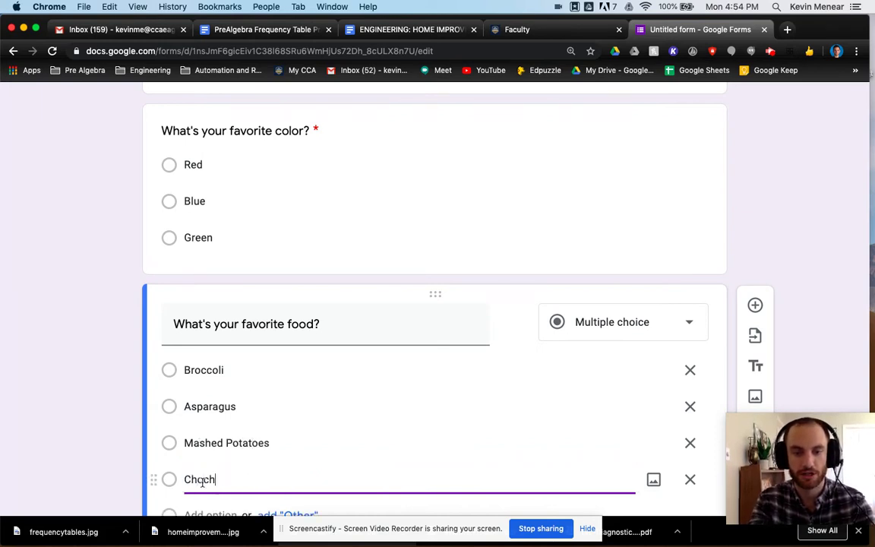
pyautogui.write('olate')
pyautogui.click(75, 371)
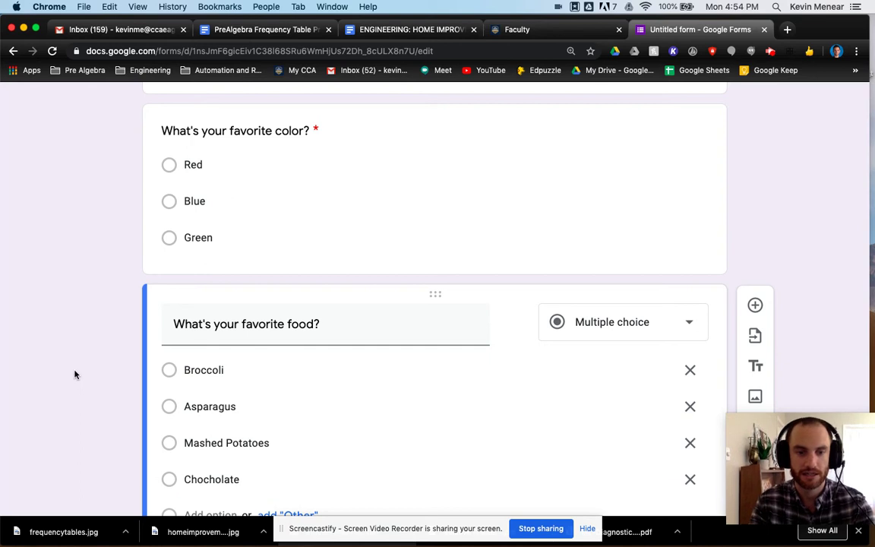
# Check the spelling of "chocolate" through search suggestions in a new browser tab, and return to the form
pyautogui.scroll(-3, 75, 372)
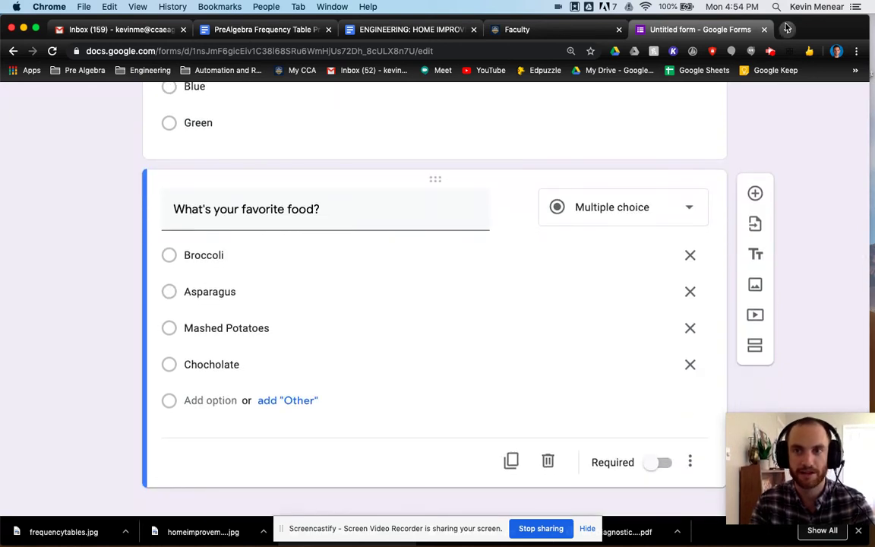
pyautogui.click(786, 29)
pyautogui.write('chochol')
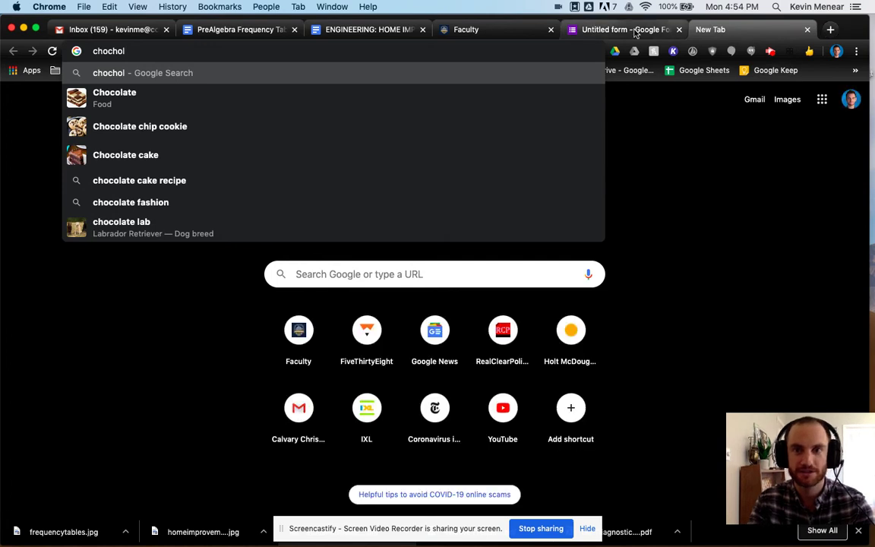
pyautogui.click(573, 30)
# Correct the spelling of the fourth favorite food option to "Chocolate"
pyautogui.doubleClick(217, 365)
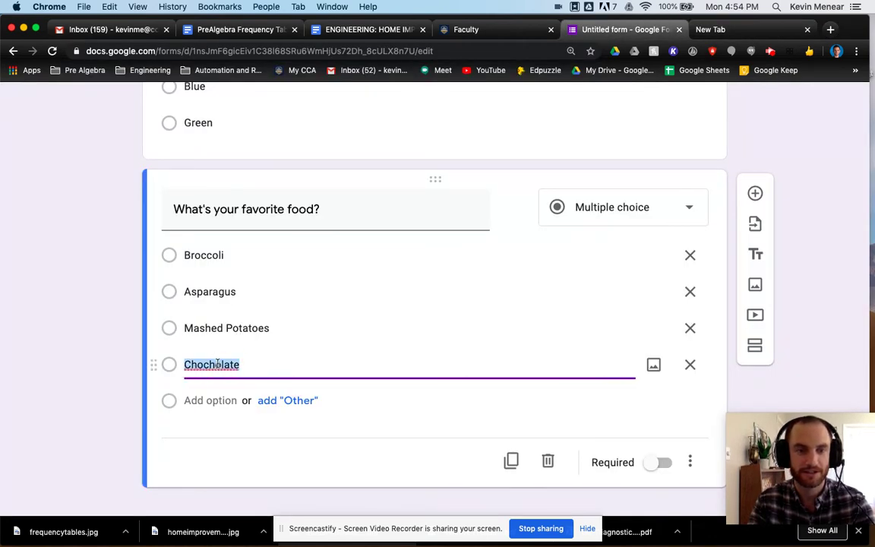
pyautogui.click(214, 365)
pyautogui.press('BackSpace')
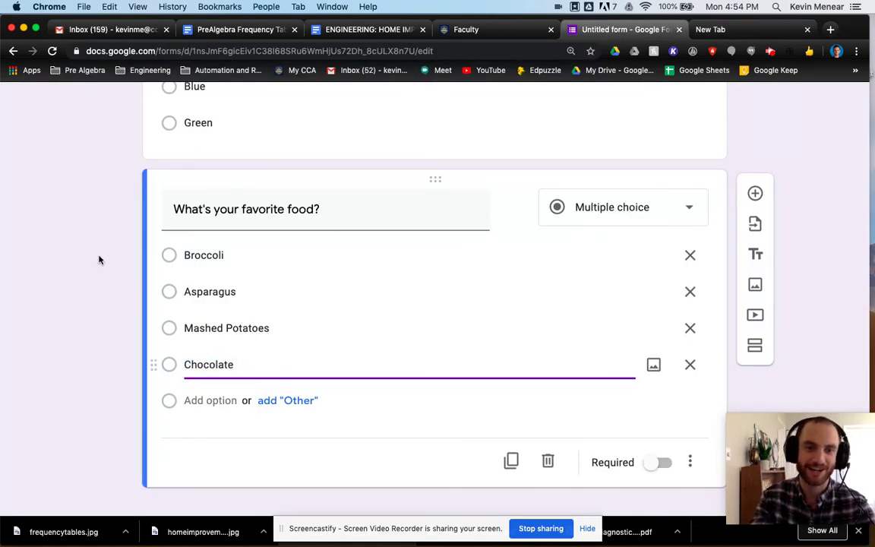
pyautogui.click(124, 308)
# Remove the Mashed Potatoes option from the favorite food question and make the question required
pyautogui.scroll(1, 125, 309)
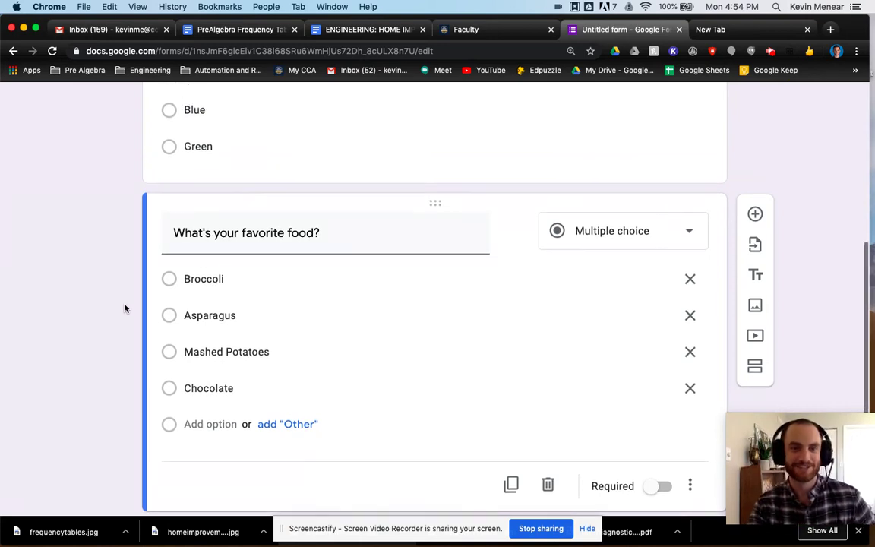
pyautogui.click(689, 351)
pyautogui.click(72, 377)
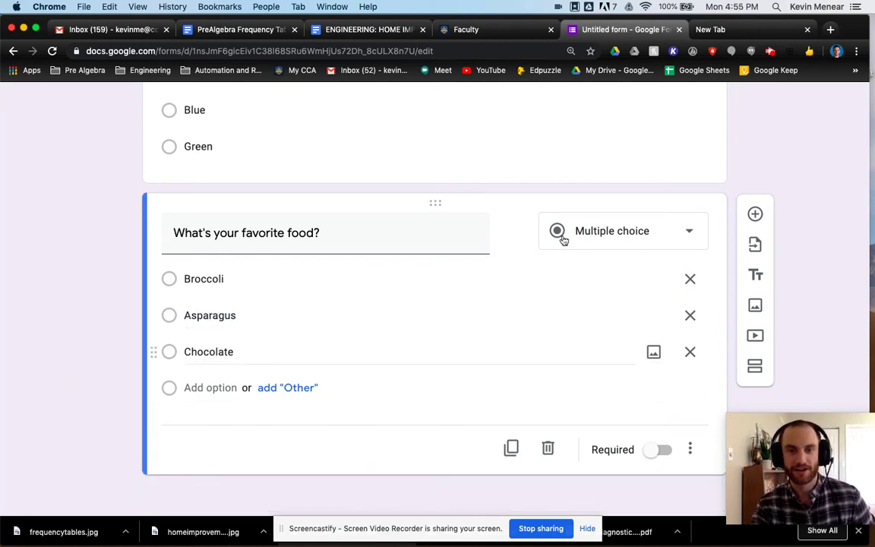
pyautogui.click(653, 450)
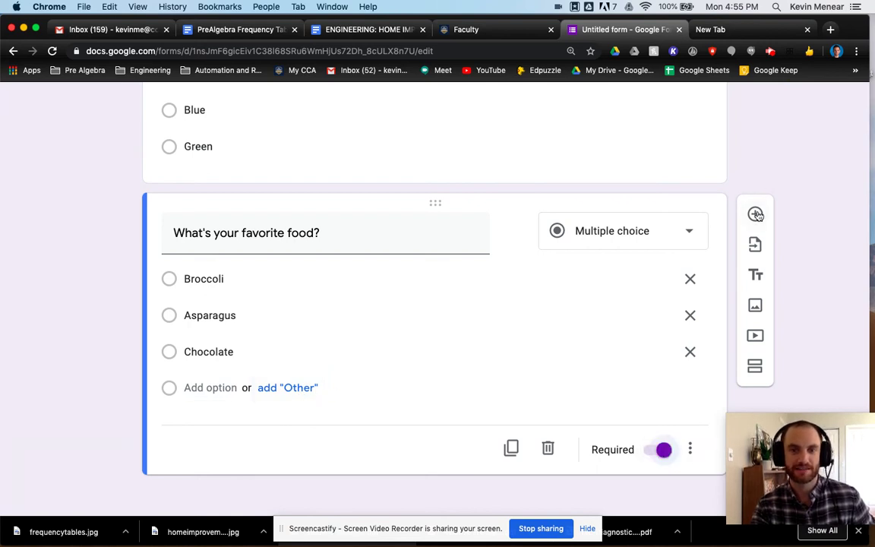
# Add a new question below the favorite food question, titled "What is your favorite book?"
pyautogui.click(755, 215)
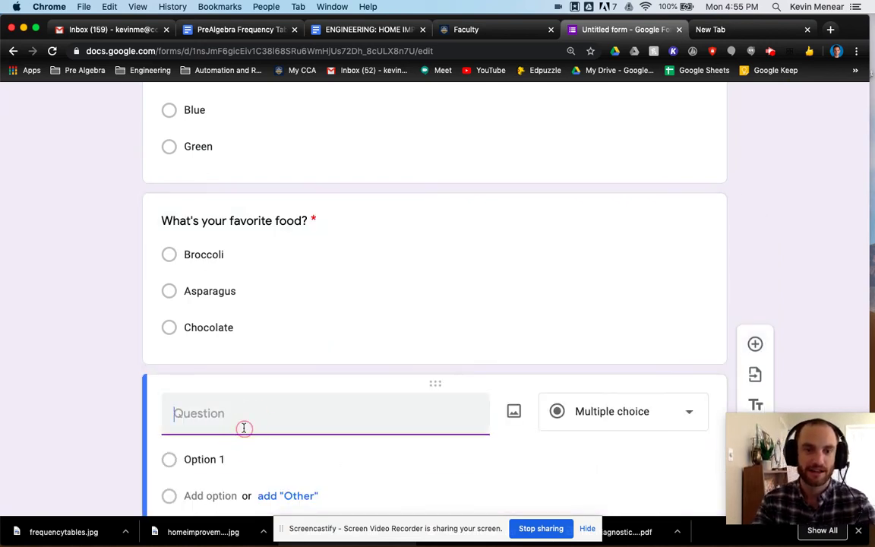
pyautogui.write('What is your ')
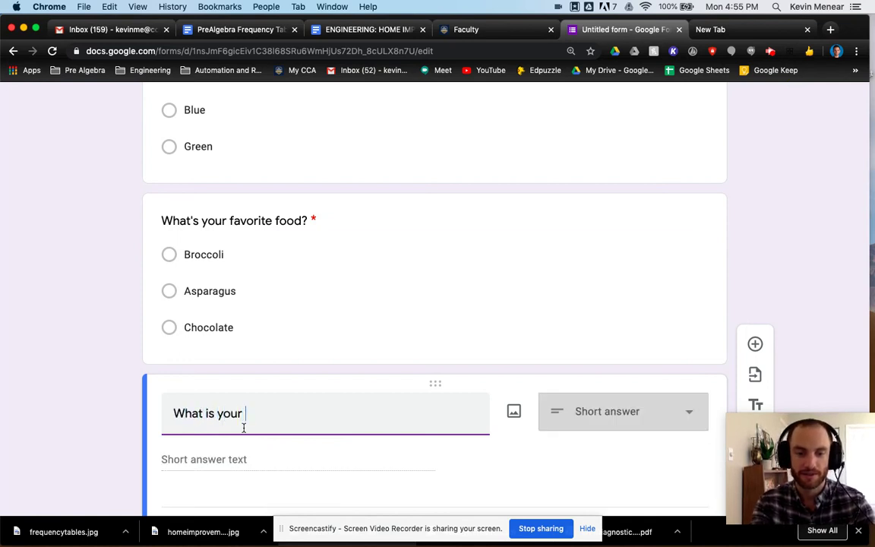
pyautogui.write('favorite book?')
pyautogui.scroll(-2, 244, 429)
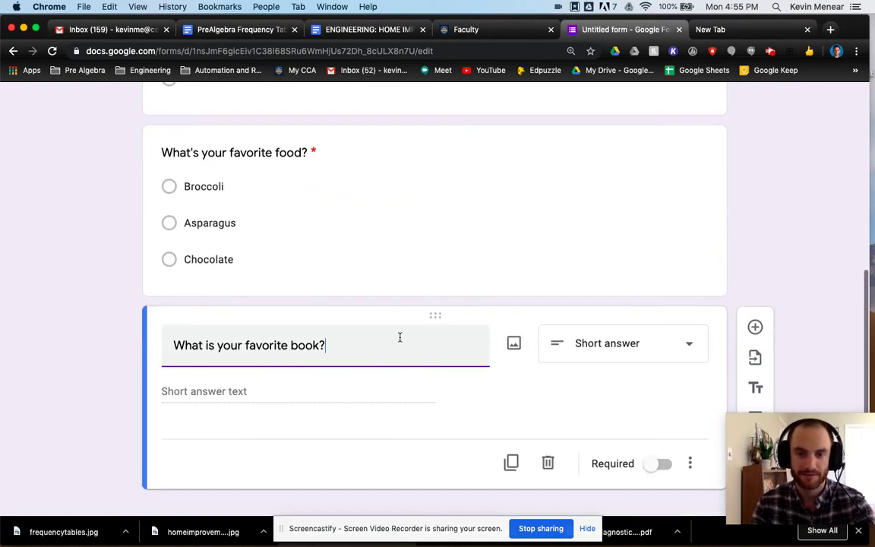
# Retitle the new question "What is your least favorite day of the week?" and set its type to Multiple choice
pyautogui.tripleClick(367, 342)
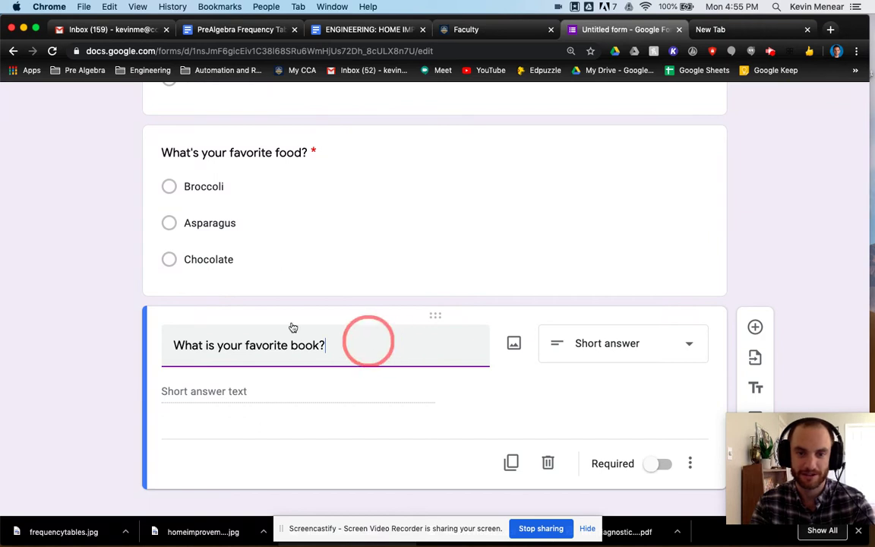
pyautogui.write('What is y')
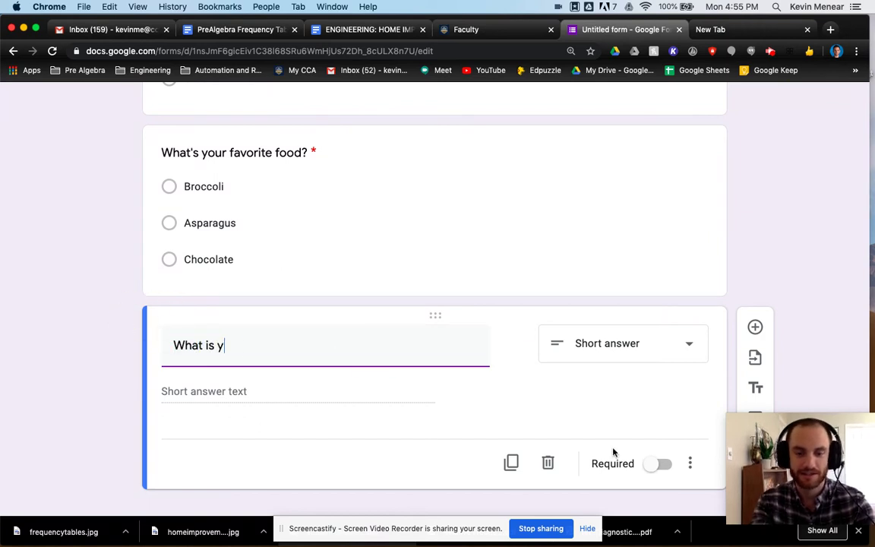
pyautogui.write('our least ')
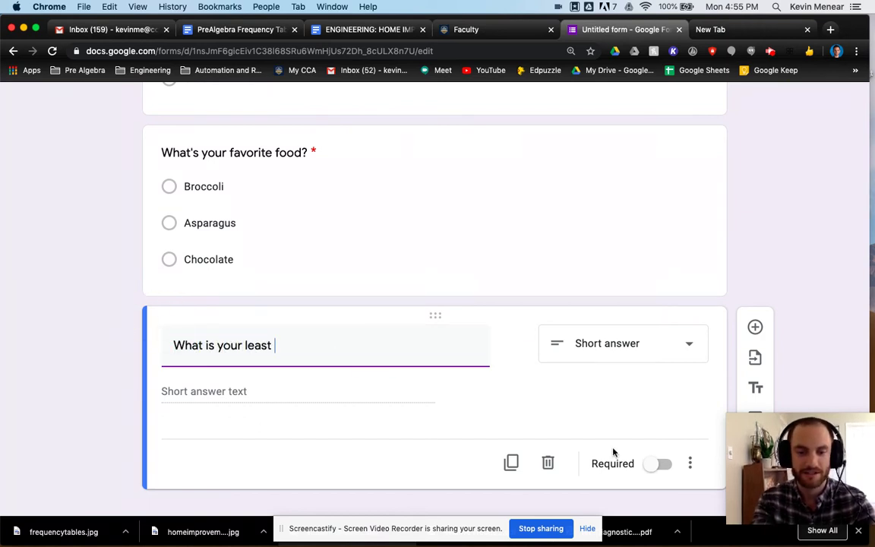
pyautogui.write('favorite day of the week')
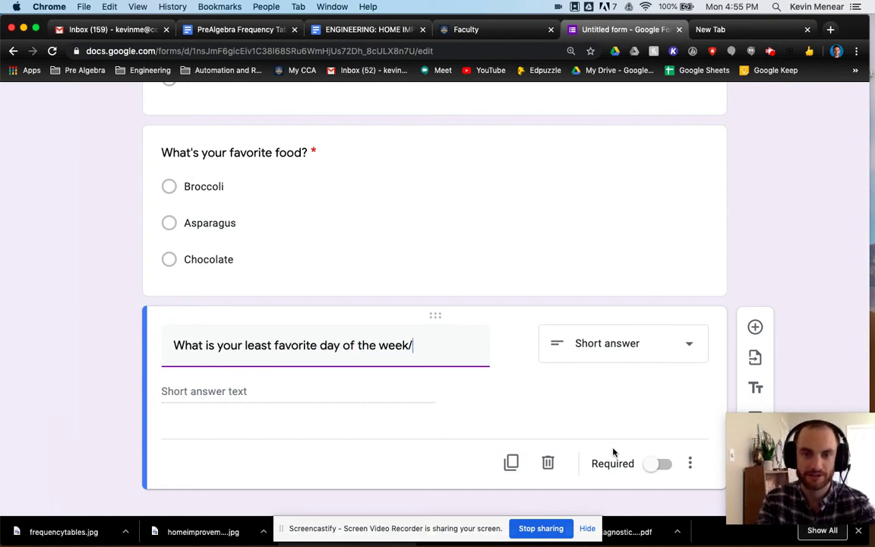
pyautogui.write('?')
pyautogui.click(679, 356)
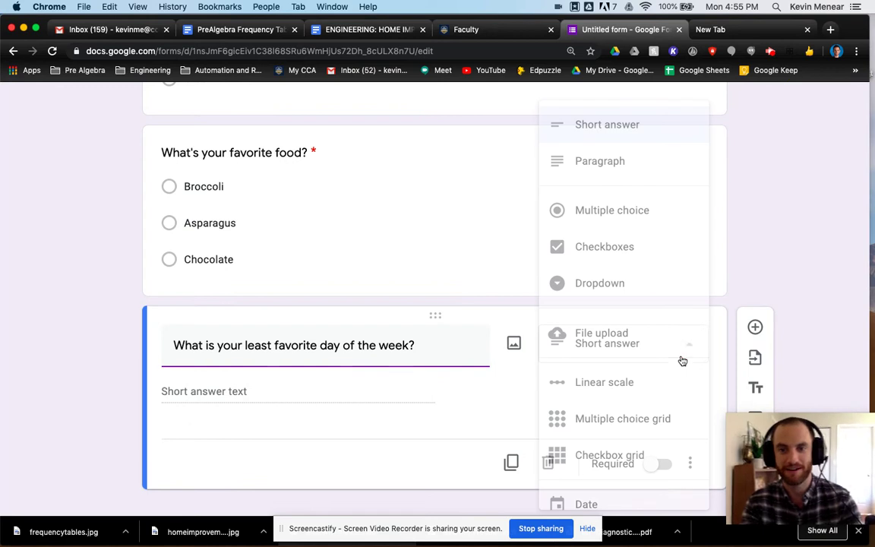
pyautogui.click(640, 210)
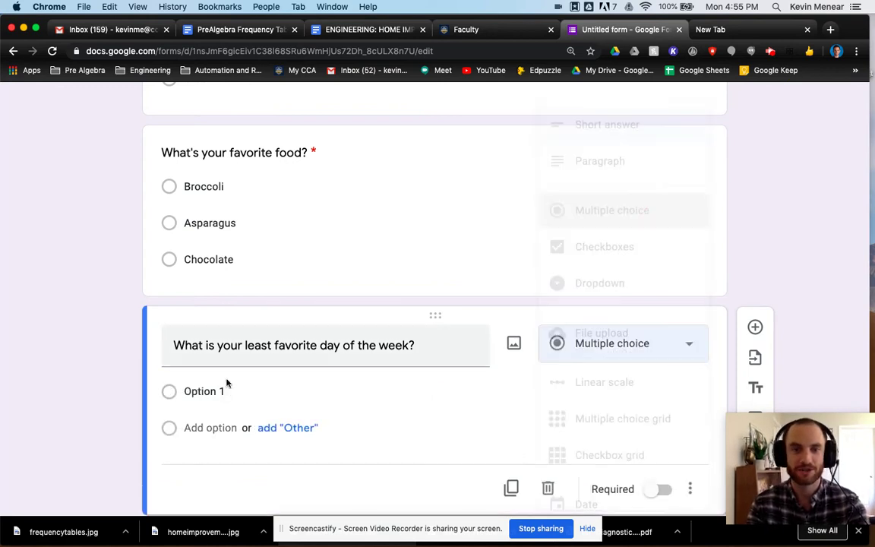
# Enter Saturday, Friday and Tuesday as the day-of-the-week question's answer options and make the question required
pyautogui.click(220, 391)
pyautogui.write('Sunday')
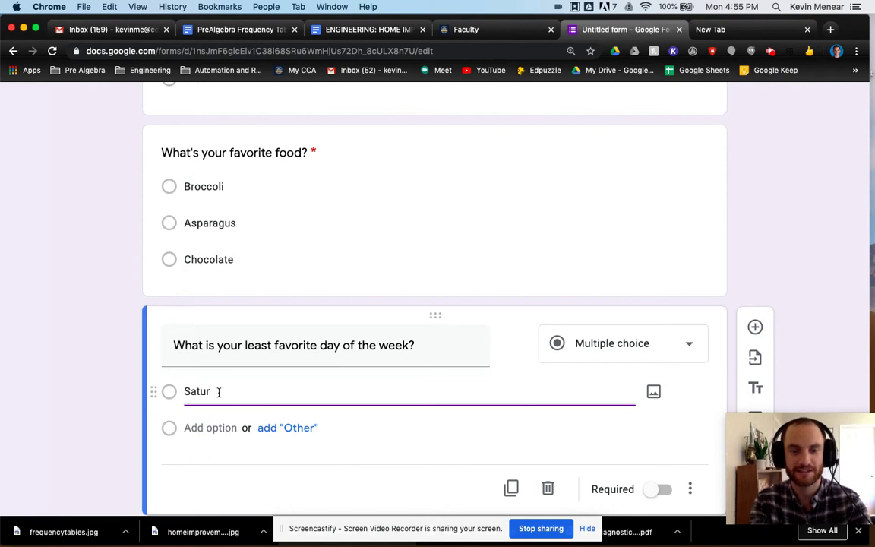
pyautogui.write('day')
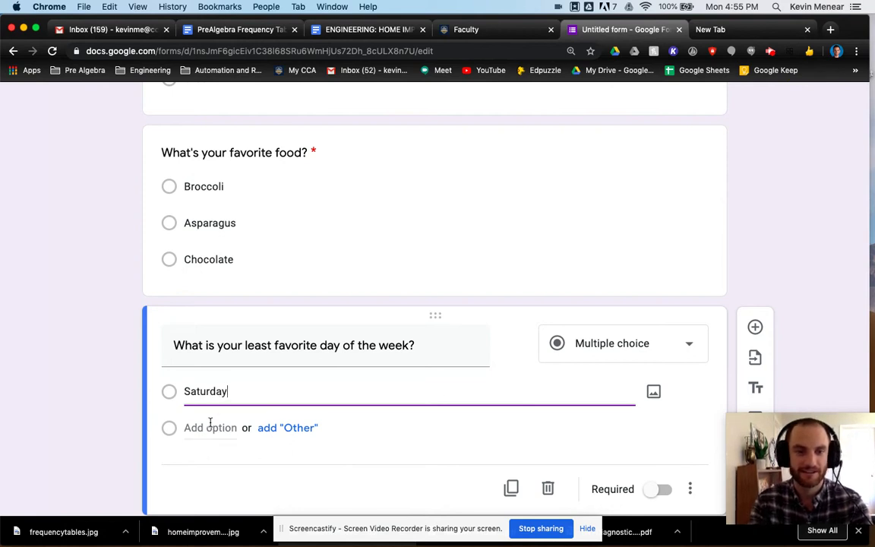
pyautogui.click(210, 423)
pyautogui.write('Friday')
pyautogui.click(203, 461)
pyautogui.write('Tuesday')
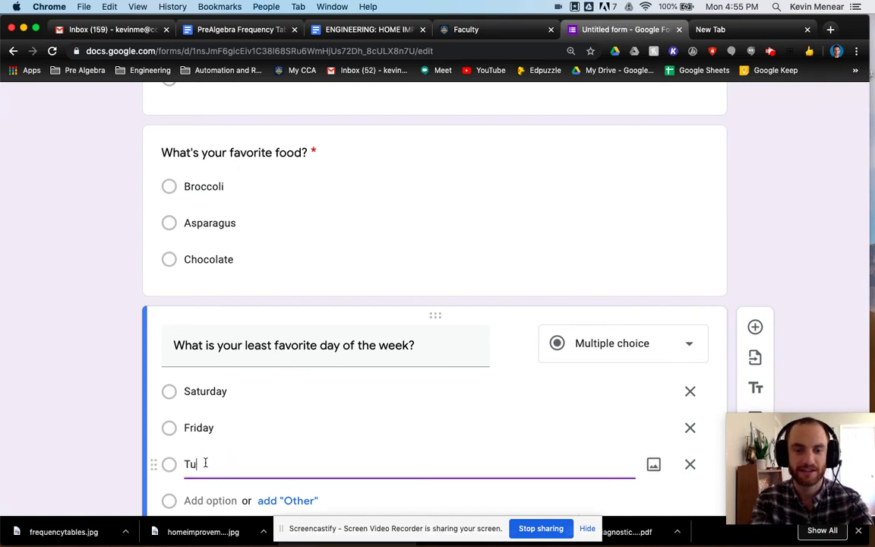
pyautogui.click(94, 402)
pyautogui.scroll(-3, 93, 402)
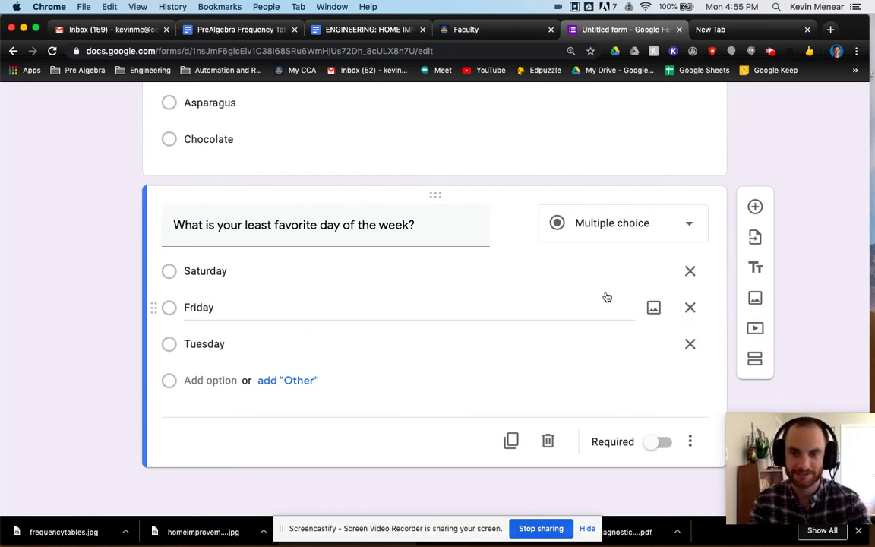
pyautogui.click(656, 441)
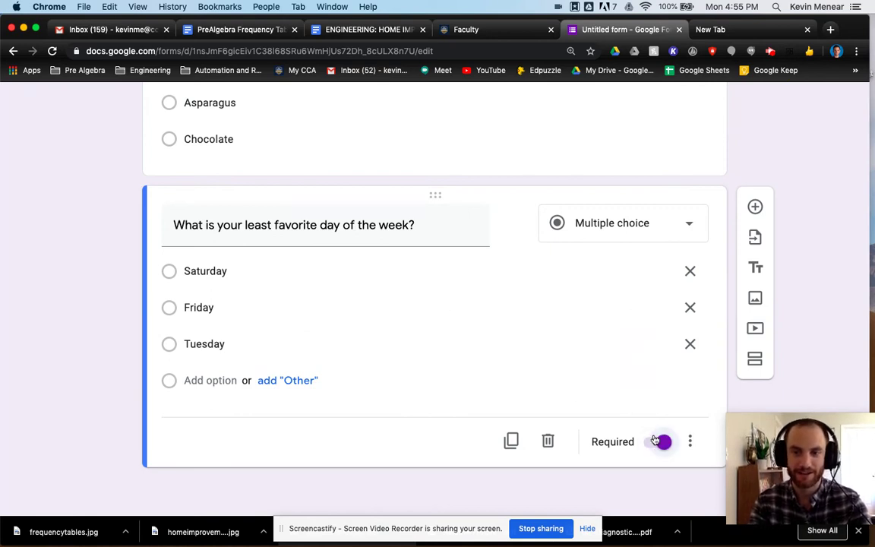
# Add Monday as a fourth answer option to the day-of-the-week question
pyautogui.scroll(6, 61, 327)
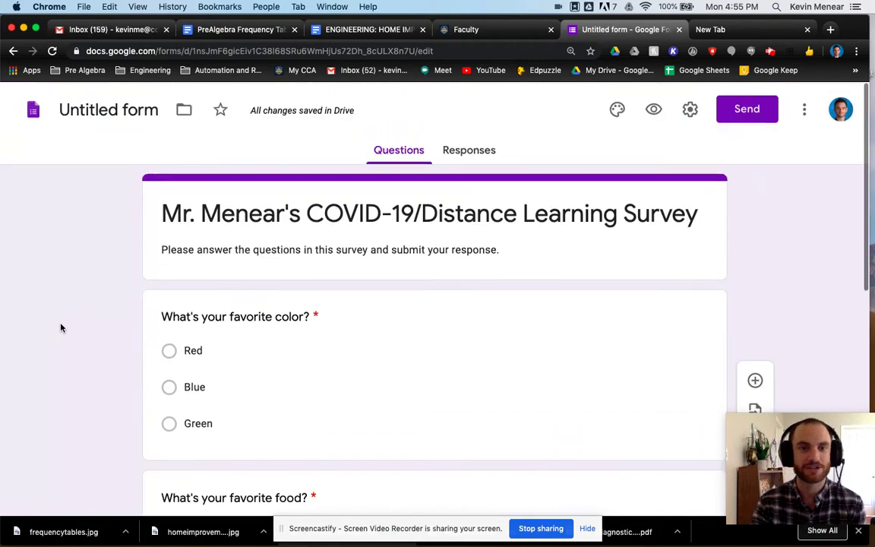
pyautogui.scroll(-5, 61, 328)
pyautogui.scroll(-2, 61, 327)
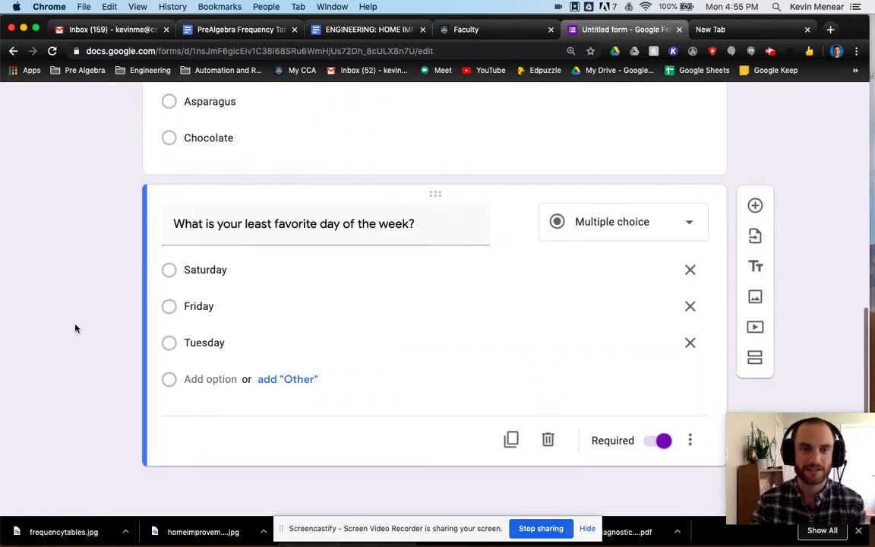
pyautogui.scroll(5, 187, 190)
pyautogui.scroll(-5, 188, 190)
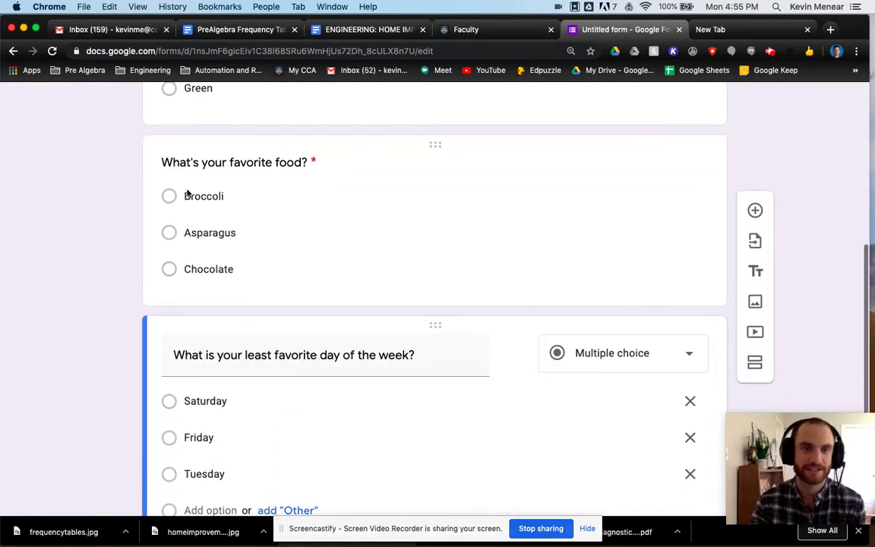
pyautogui.click(294, 350)
pyautogui.press('Return')
pyautogui.write('Monday')
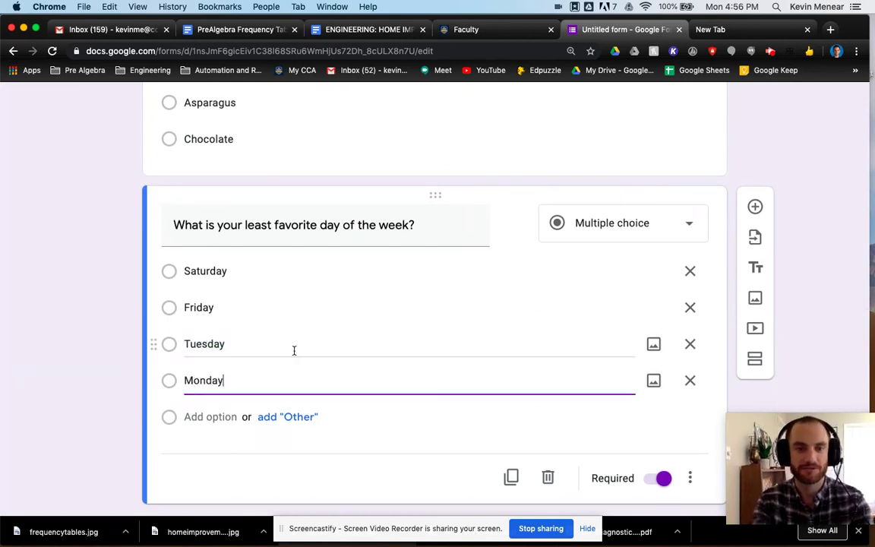
pyautogui.click(48, 245)
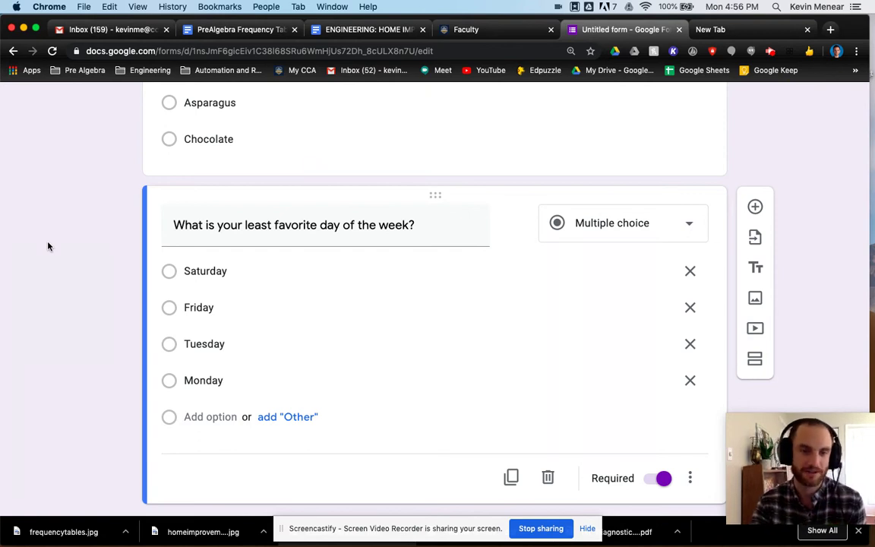
# Remove the word "least" so the question reads "What is your favorite day of the week?"
pyautogui.click(322, 224)
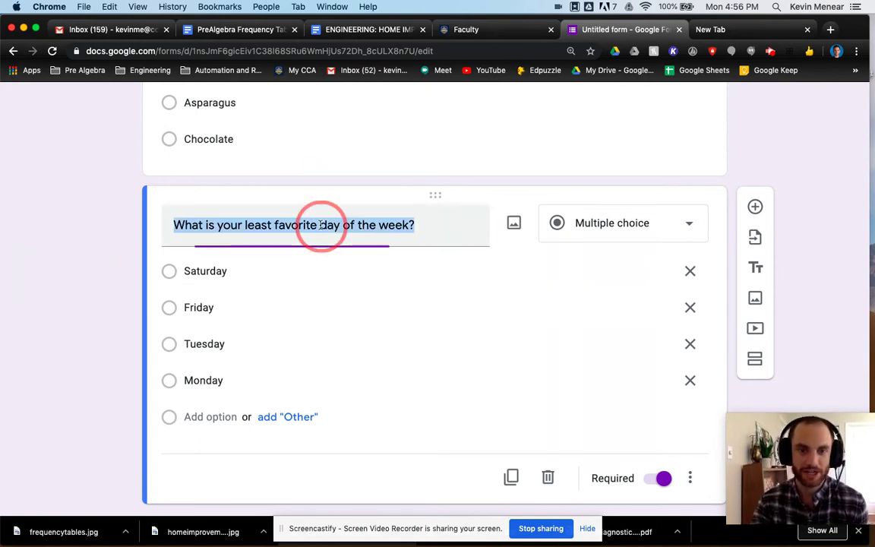
pyautogui.click(274, 224)
pyautogui.press('BackSpace')
pyautogui.press('BackSpace')
pyautogui.press('BackSpace')
pyautogui.press('BackSpace')
pyautogui.press('BackSpace')
pyautogui.press('BackSpace')
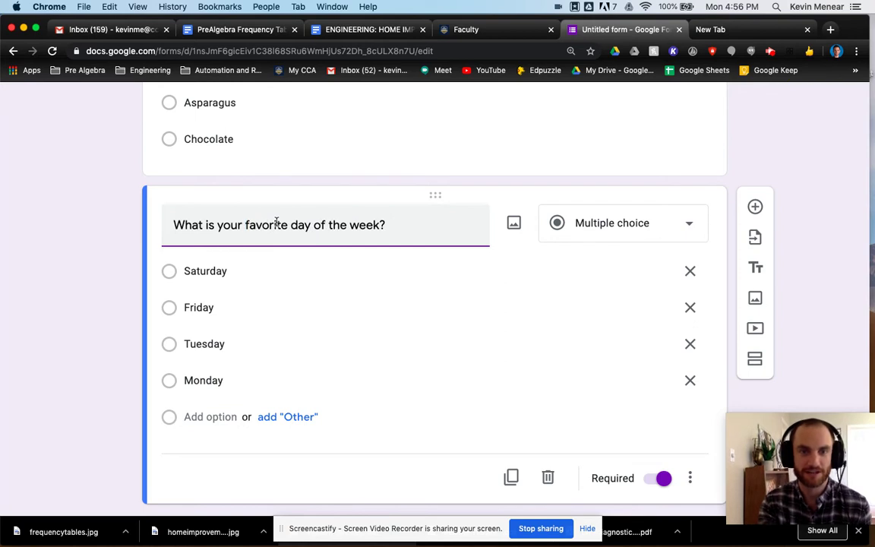
pyautogui.click(90, 260)
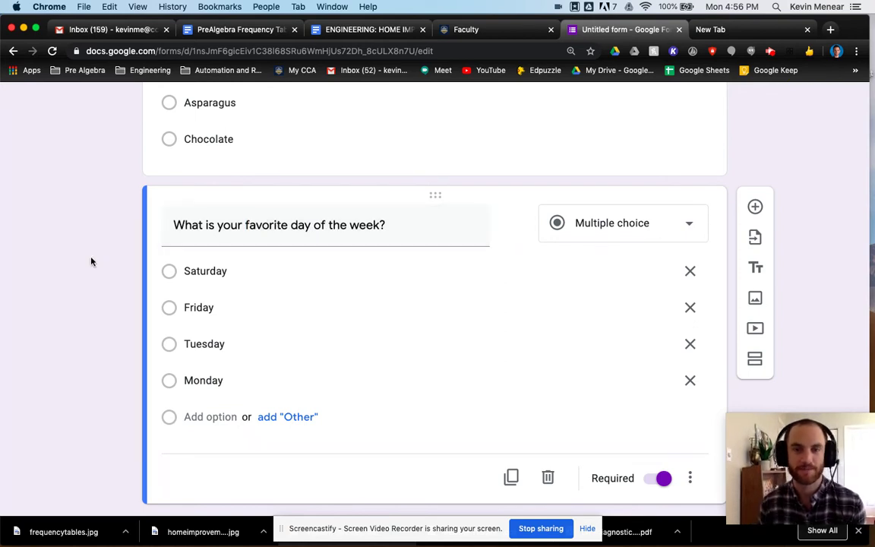
# Reorder the questions so the favorite food question comes first, the favorite day question second and the favorite color question last
pyautogui.scroll(5, 91, 262)
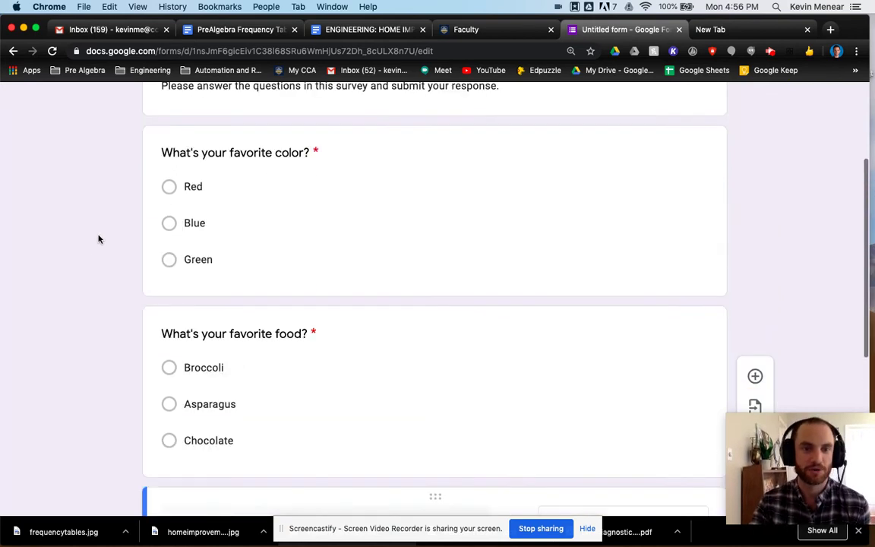
pyautogui.moveTo(148, 322); pyautogui.dragTo(181, 156)
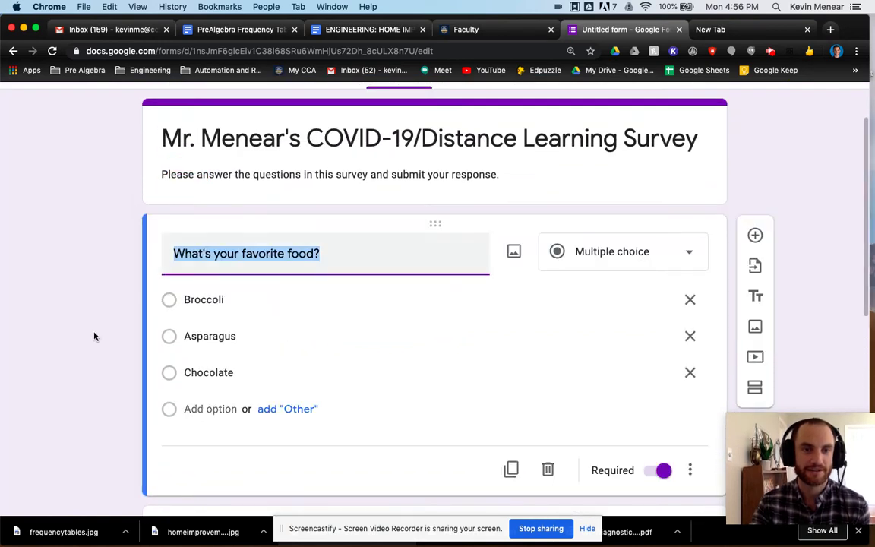
pyautogui.scroll(-3, 87, 342)
pyautogui.scroll(-2, 84, 348)
pyautogui.moveTo(151, 296)
pyautogui.mouseDown()
pyautogui.moveTo(157, 166)
pyautogui.moveTo(152, 291)
pyautogui.mouseUp()
pyautogui.click(152, 294)
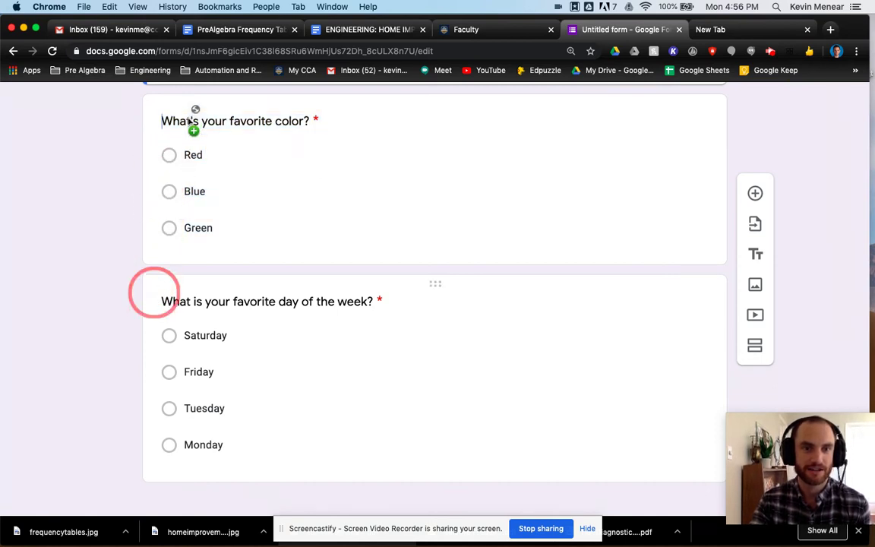
pyautogui.moveTo(425, 281); pyautogui.dragTo(421, 206)
pyautogui.moveTo(417, 228); pyautogui.dragTo(418, 227)
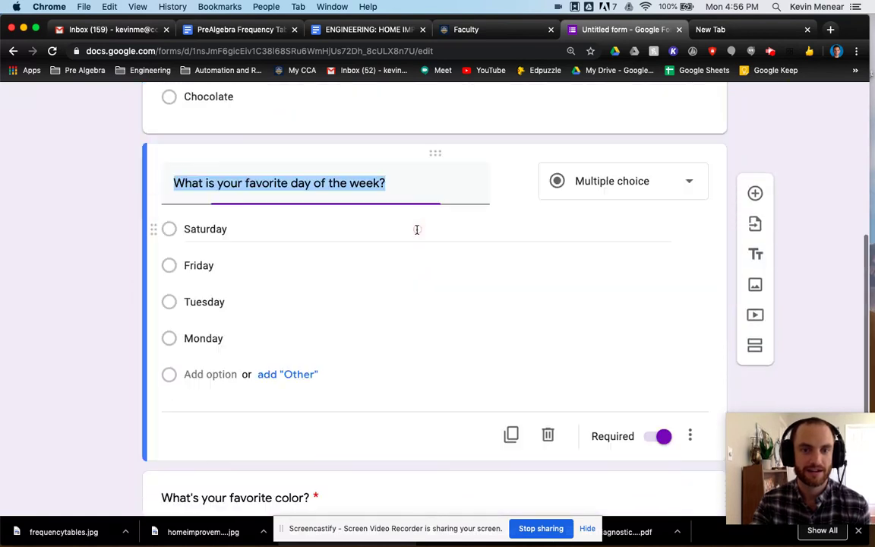
pyautogui.scroll(5, 67, 215)
pyautogui.scroll(-5, 67, 216)
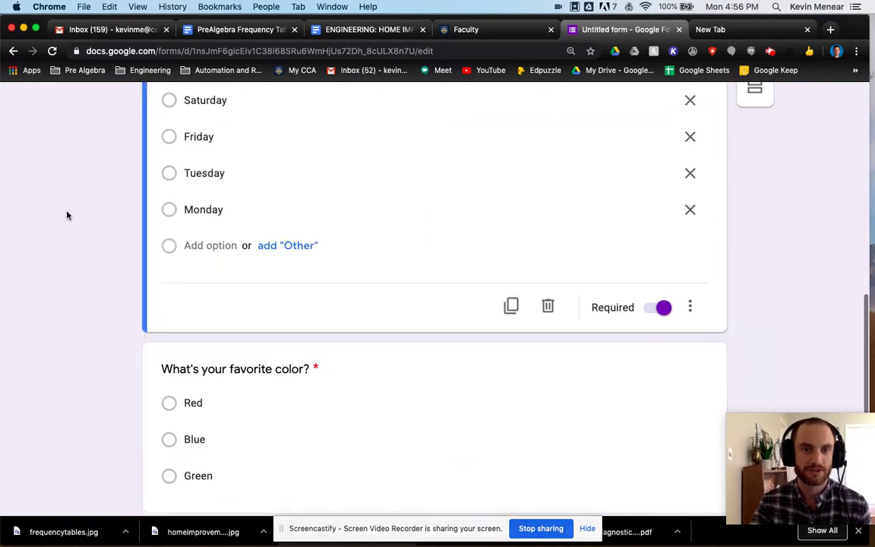
pyautogui.scroll(5, 67, 215)
# Add a new multiple-choice question after the favorite color question, titled "What is your gender?"
pyautogui.scroll(-10, 88, 271)
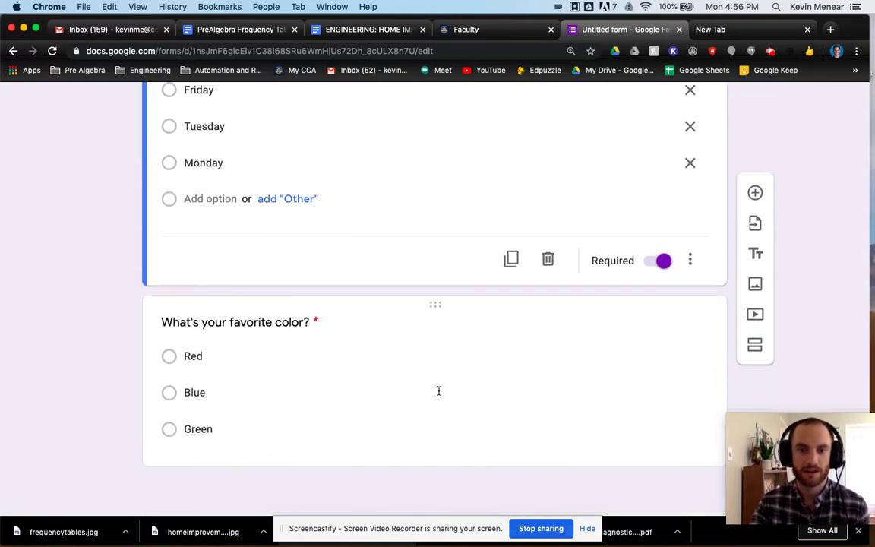
pyautogui.click(429, 389)
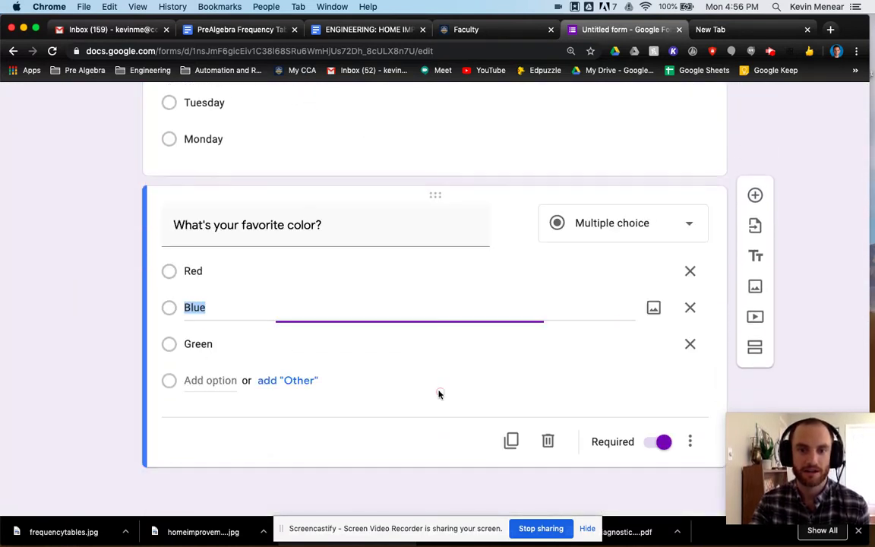
pyautogui.click(755, 206)
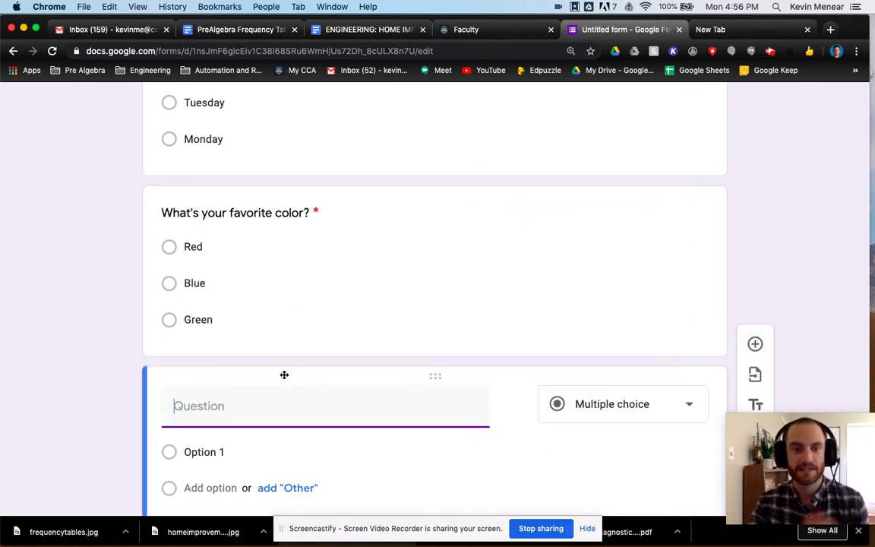
pyautogui.write('What')
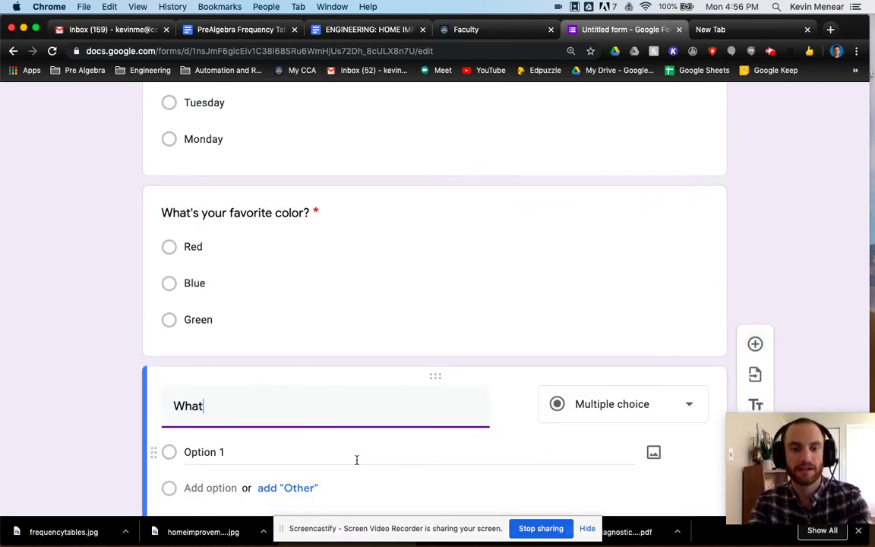
pyautogui.write(' is your gender?')
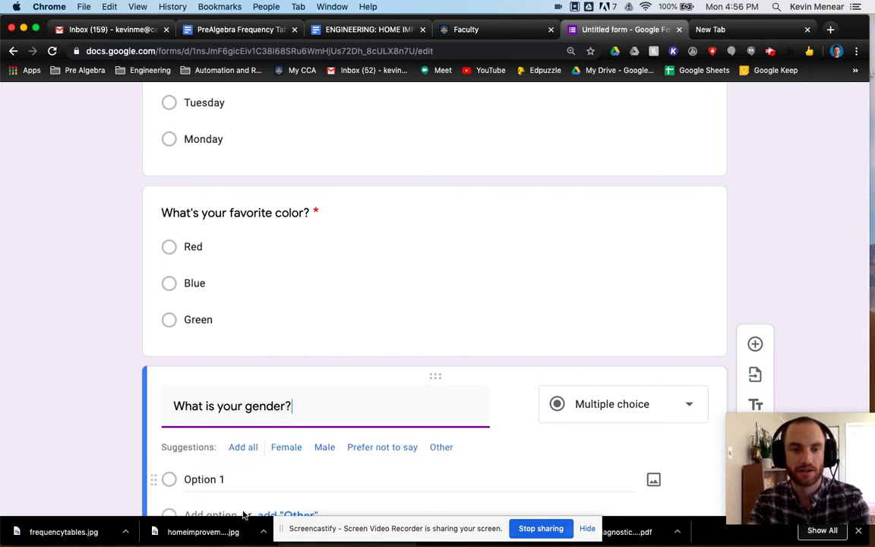
# Enter Male and Female as the gender question's answer options
pyautogui.press('Return')
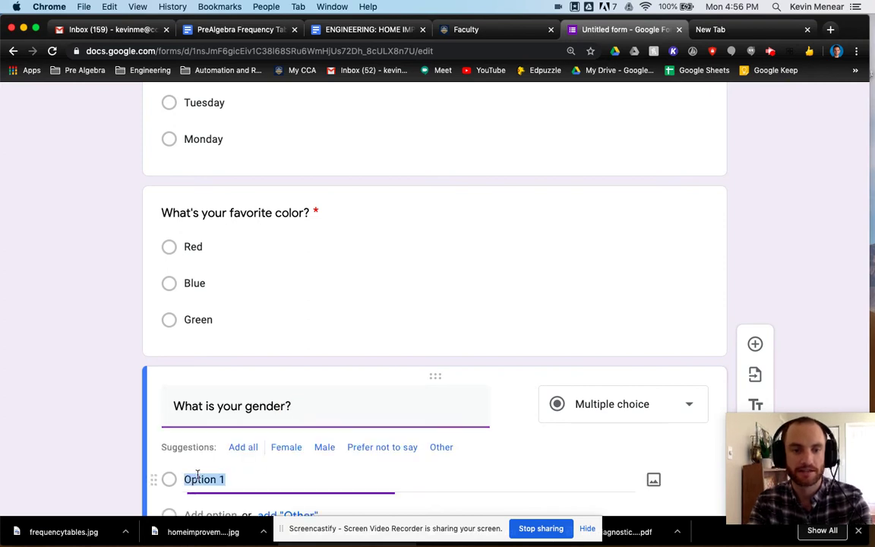
pyautogui.write('Male')
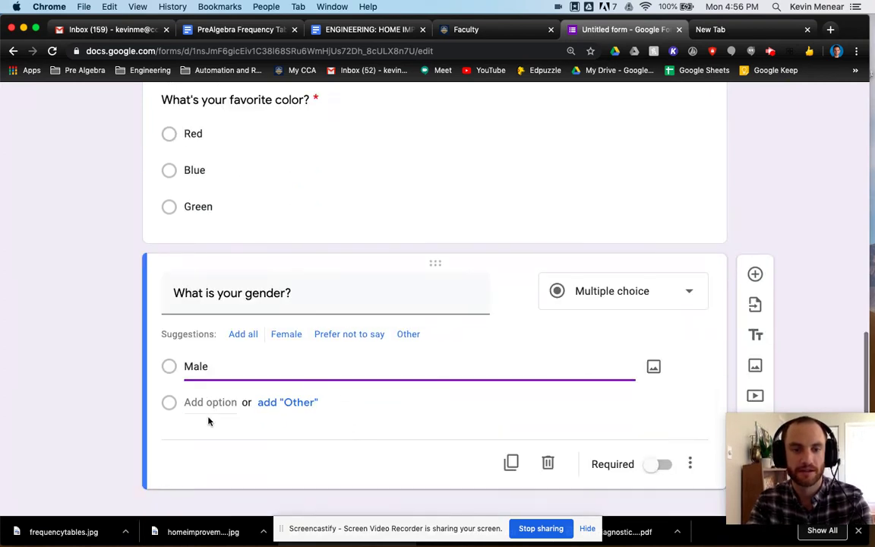
pyautogui.click(208, 411)
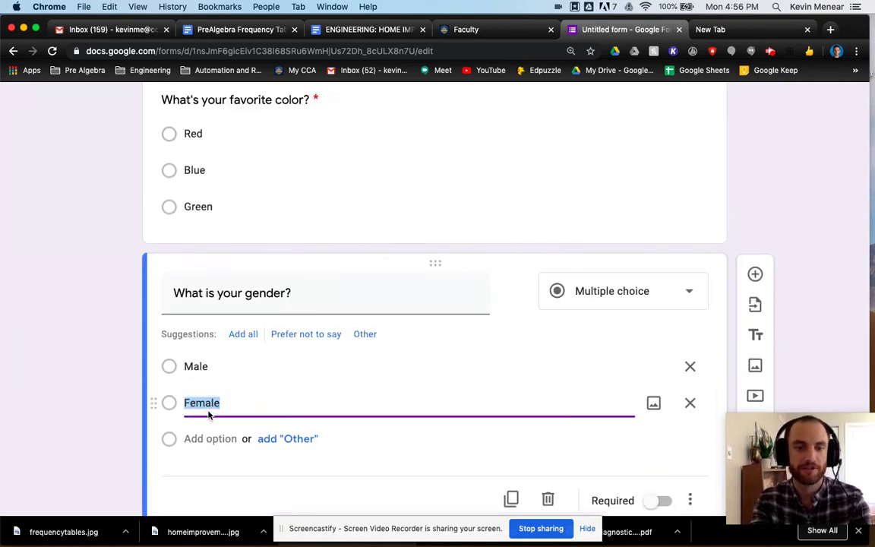
# Make the gender question required
pyautogui.click(92, 394)
pyautogui.scroll(-1, 507, 422)
pyautogui.click(661, 442)
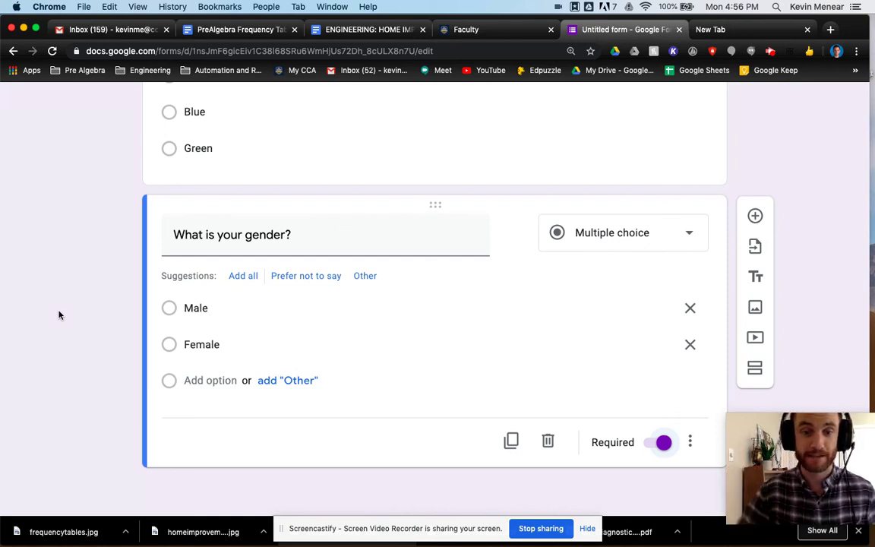
# Rename the untitled form file to match the survey's COVID-19/Distance Learning title
pyautogui.scroll(5, 59, 312)
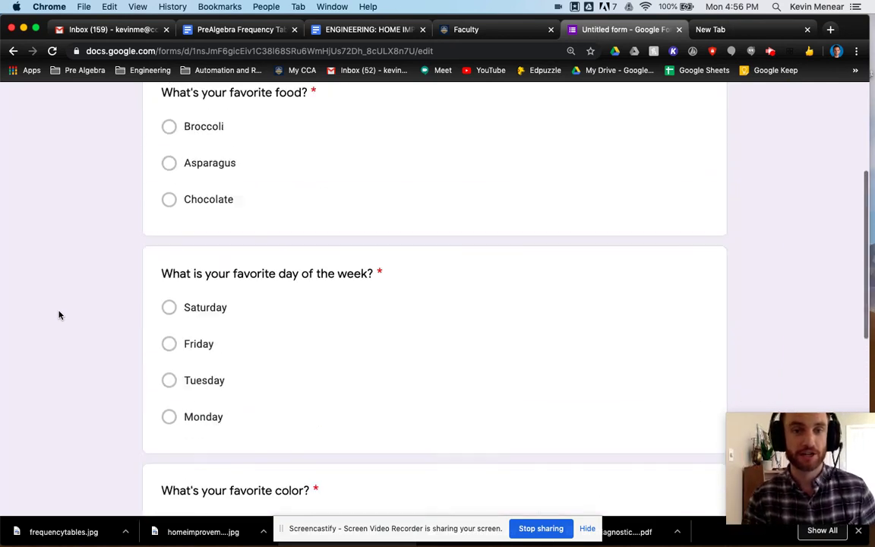
pyautogui.scroll(-5, 136, 306)
pyautogui.scroll(10, 107, 226)
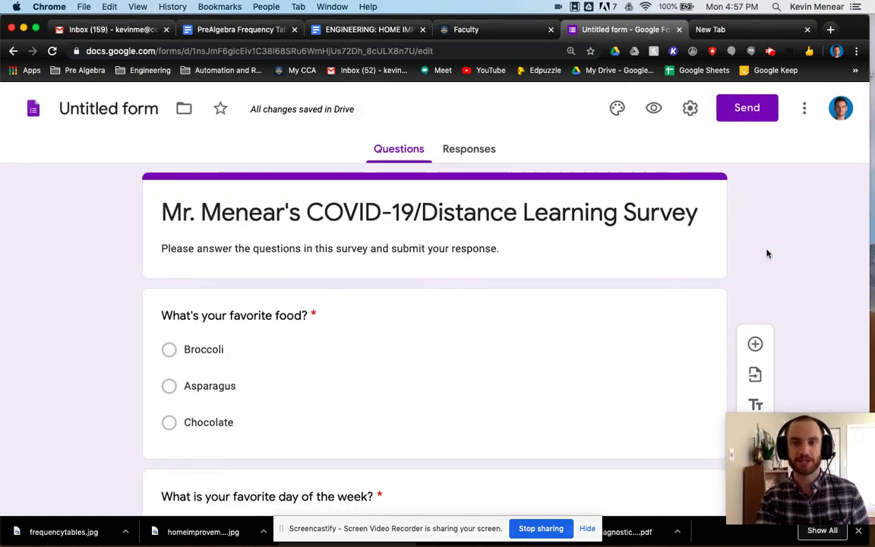
pyautogui.click(143, 110)
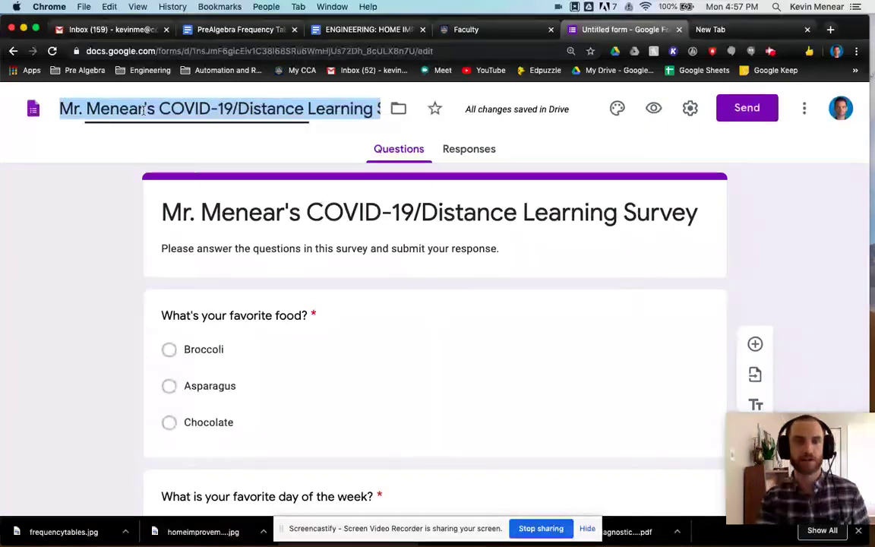
pyautogui.click(140, 271)
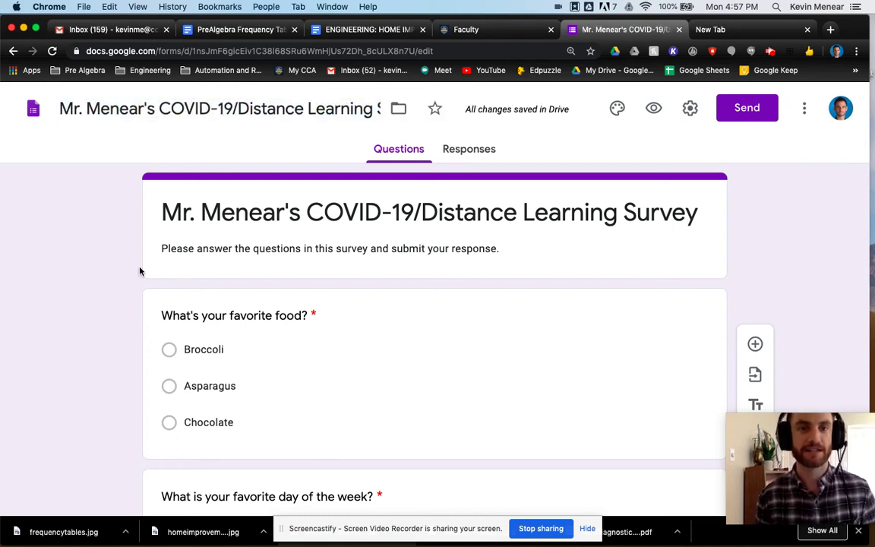
# In the form's general settings, limit each respondent to 1 response and let respondents edit after submitting
pyautogui.click(470, 149)
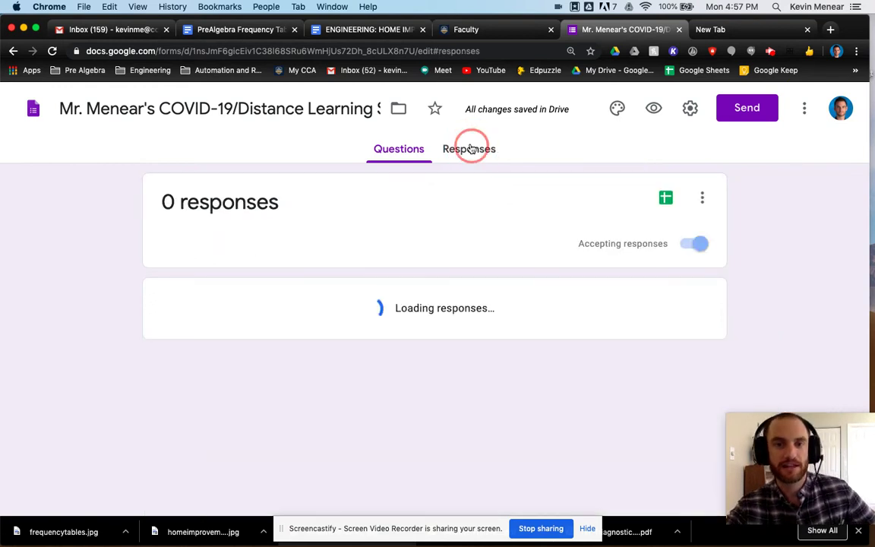
pyautogui.click(400, 150)
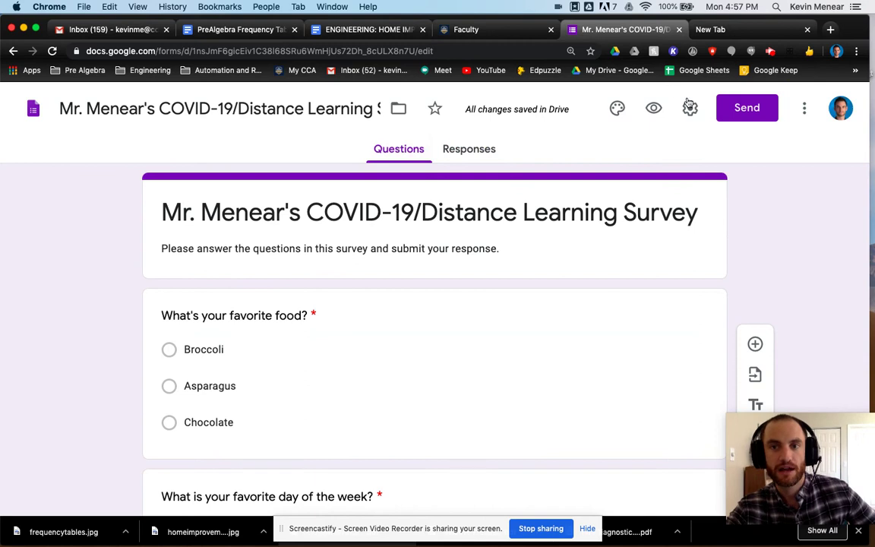
pyautogui.click(689, 108)
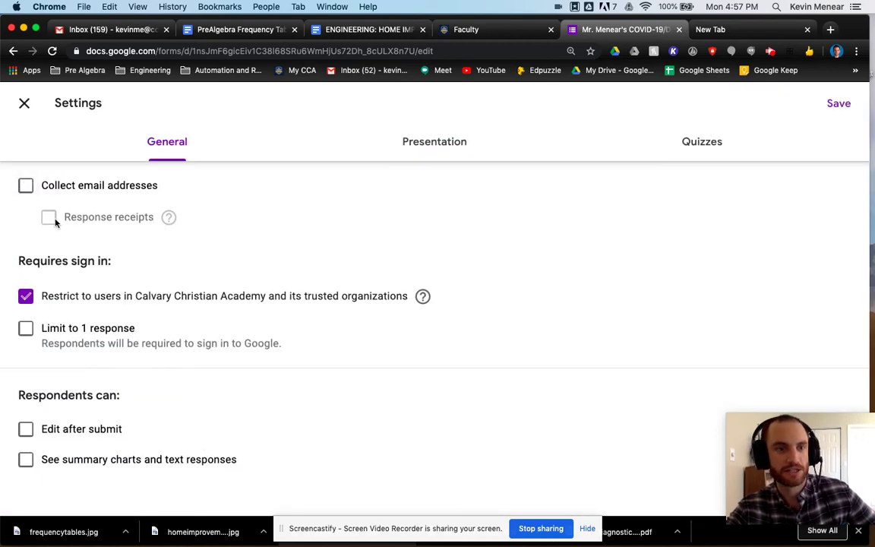
pyautogui.click(26, 329)
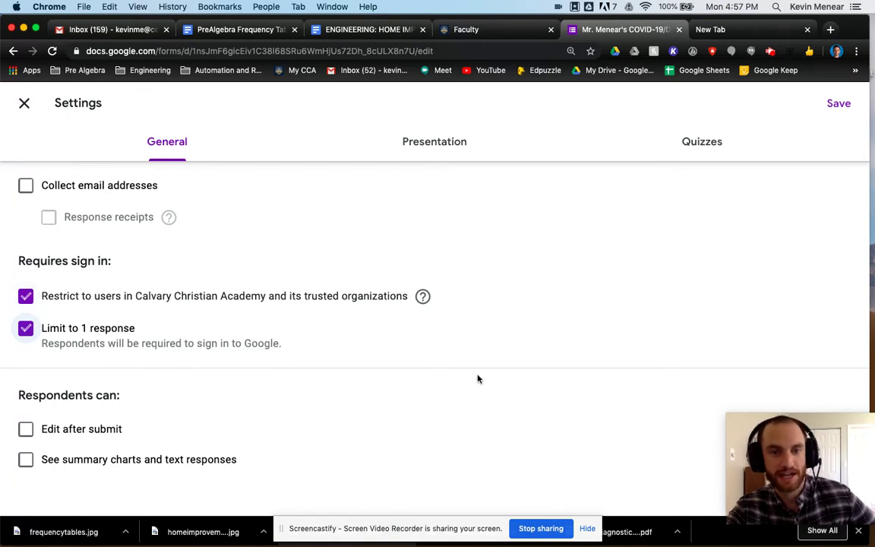
pyautogui.click(25, 432)
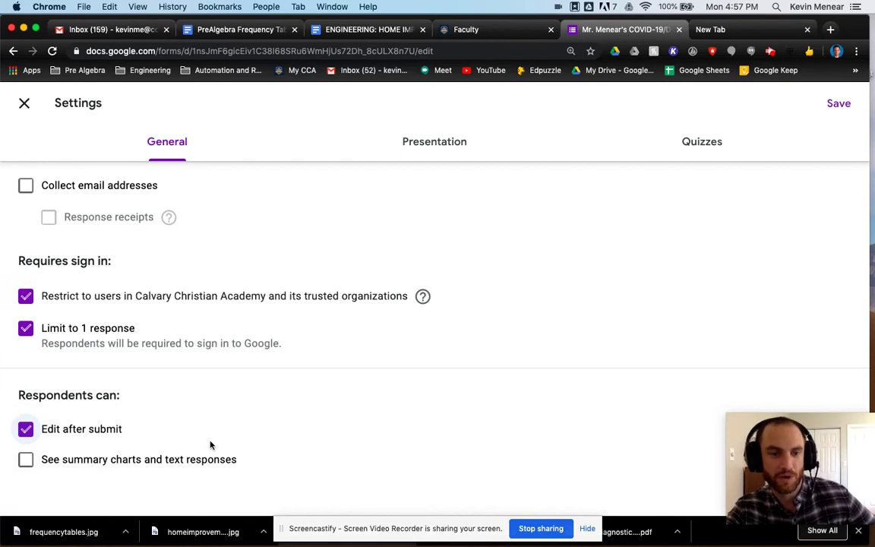
# Set the form's confirmation message to "Thank you for your response!" and save the settings
pyautogui.click(420, 151)
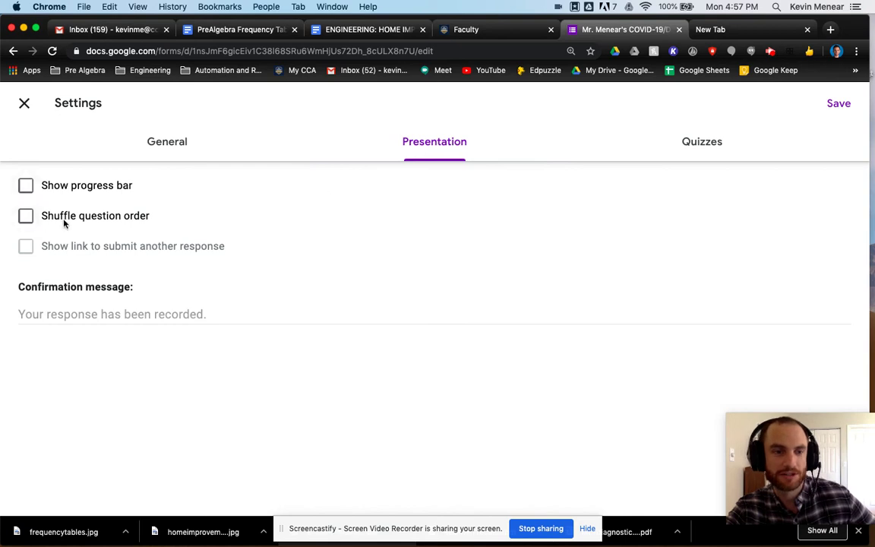
pyautogui.click(69, 310)
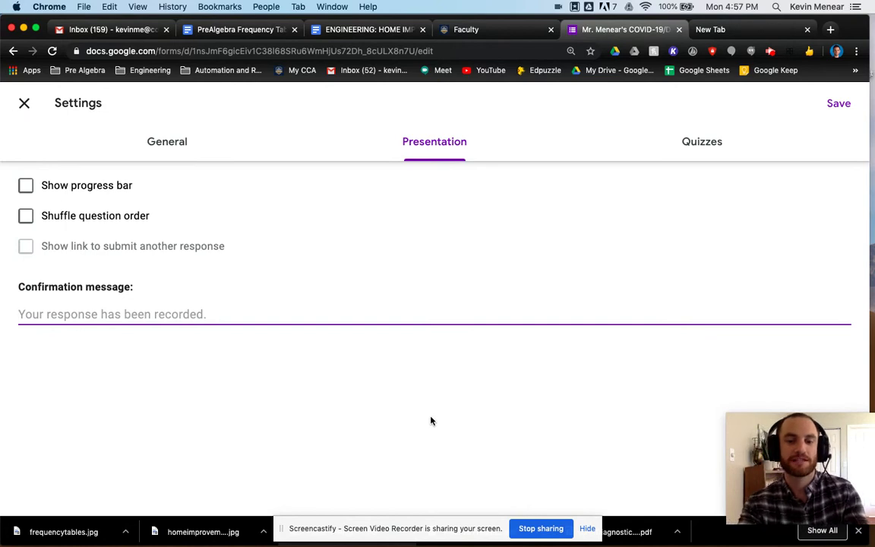
pyautogui.write('Thank you for your response!')
pyautogui.click(350, 484)
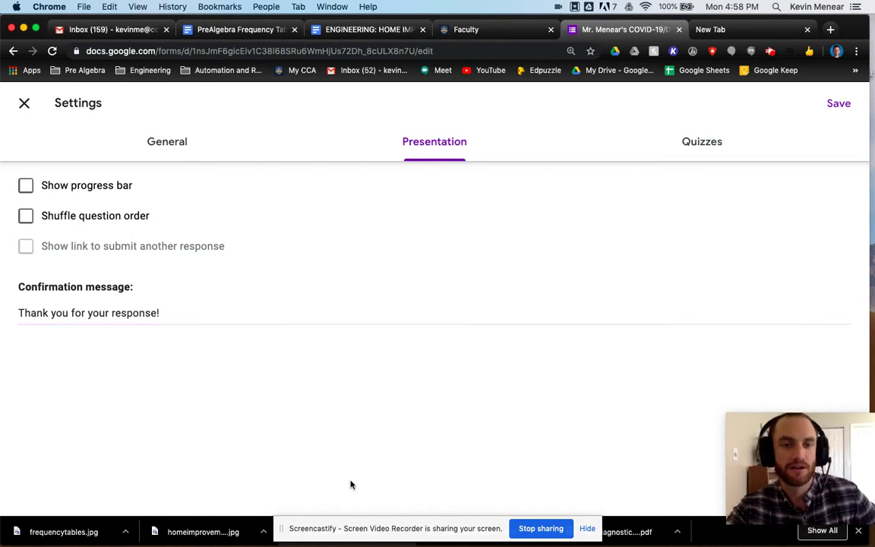
pyautogui.click(169, 136)
pyautogui.click(416, 144)
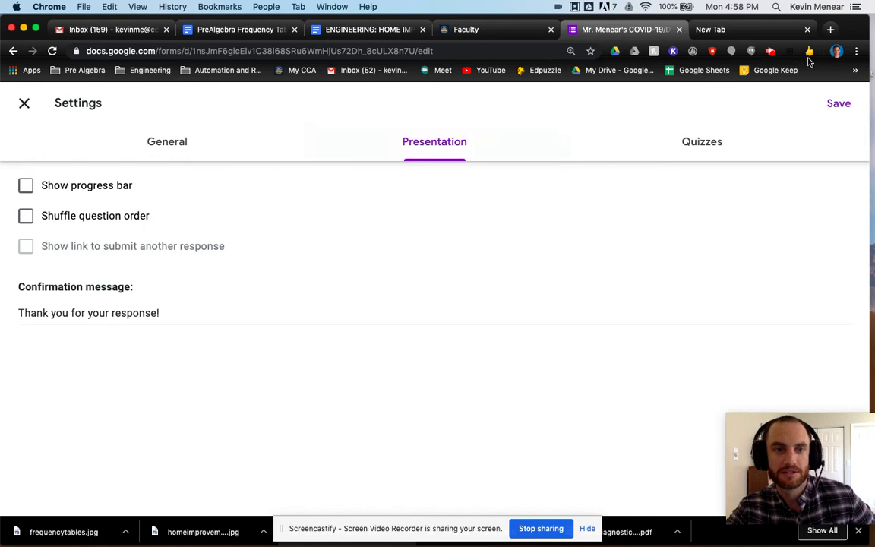
pyautogui.click(835, 104)
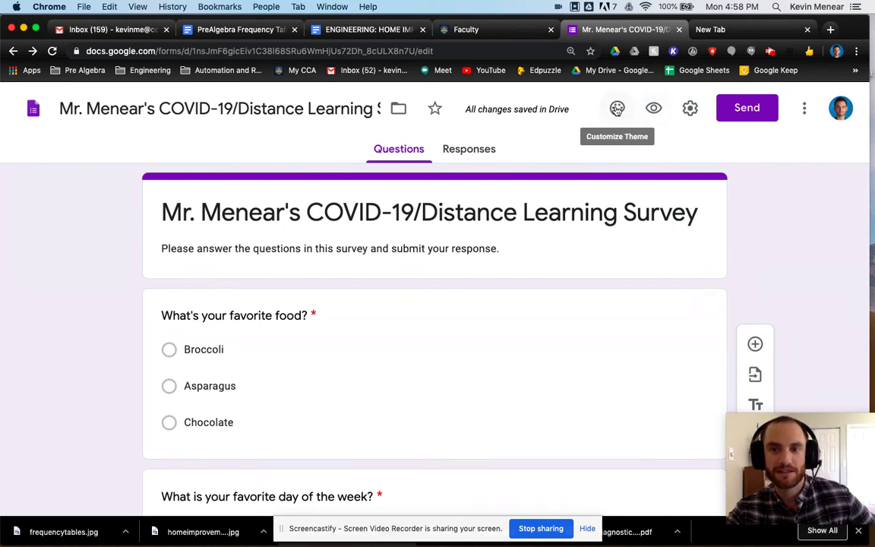
# Change the form's theme color to indigo
pyautogui.click(617, 109)
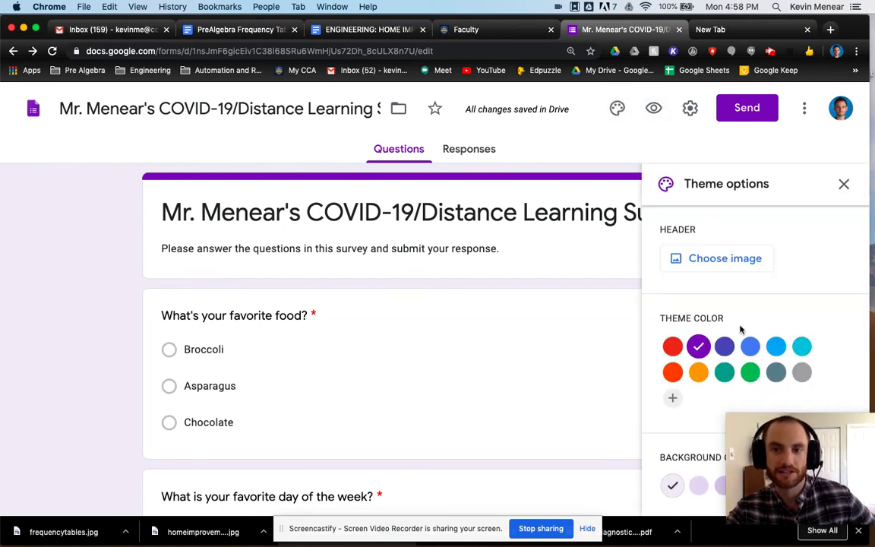
pyautogui.click(723, 347)
pyautogui.click(843, 184)
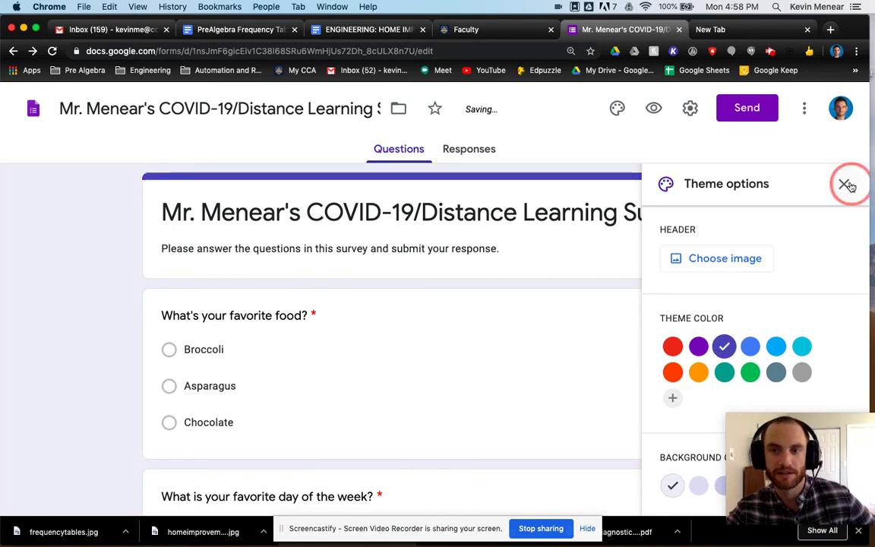
# Preview the form and submit a test response with Broccoli, Friday, Blue and Male as the answers
pyautogui.click(655, 112)
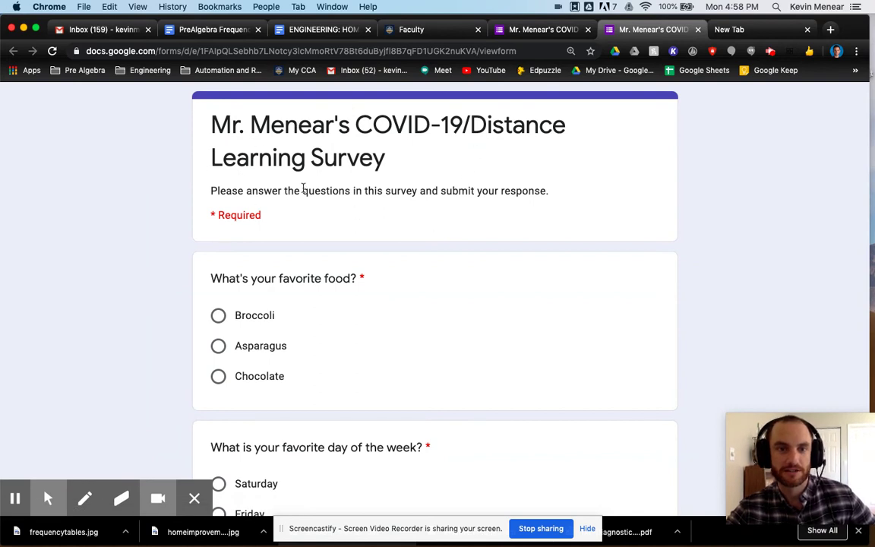
pyautogui.scroll(-2, 471, 285)
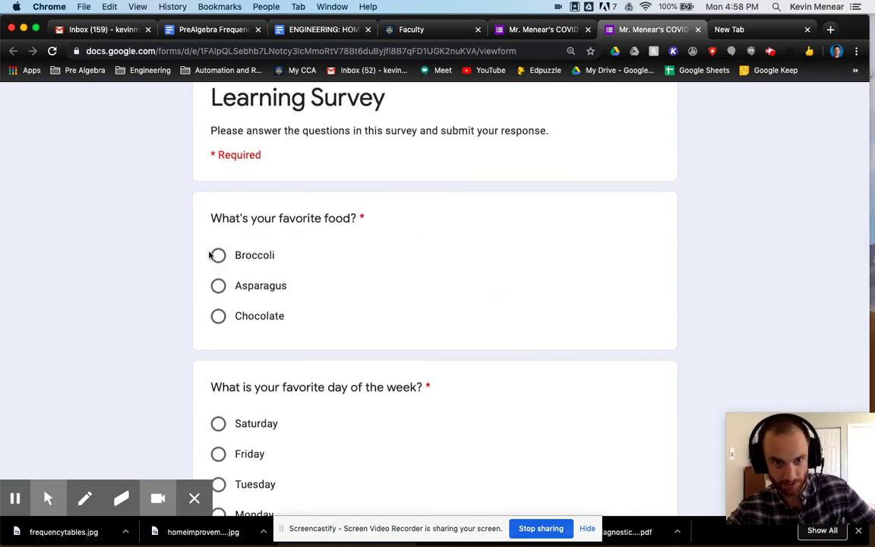
pyautogui.click(219, 255)
pyautogui.scroll(-5, 220, 258)
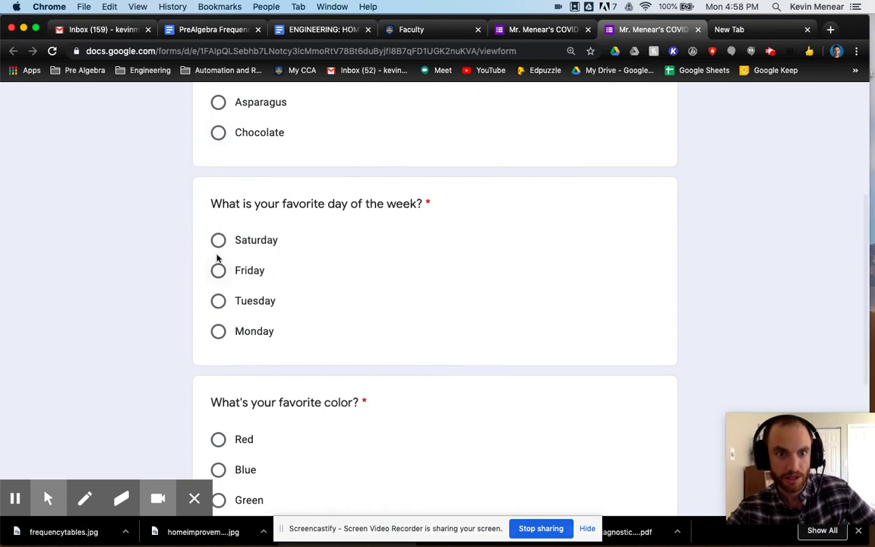
pyautogui.click(218, 271)
pyautogui.scroll(-4, 216, 273)
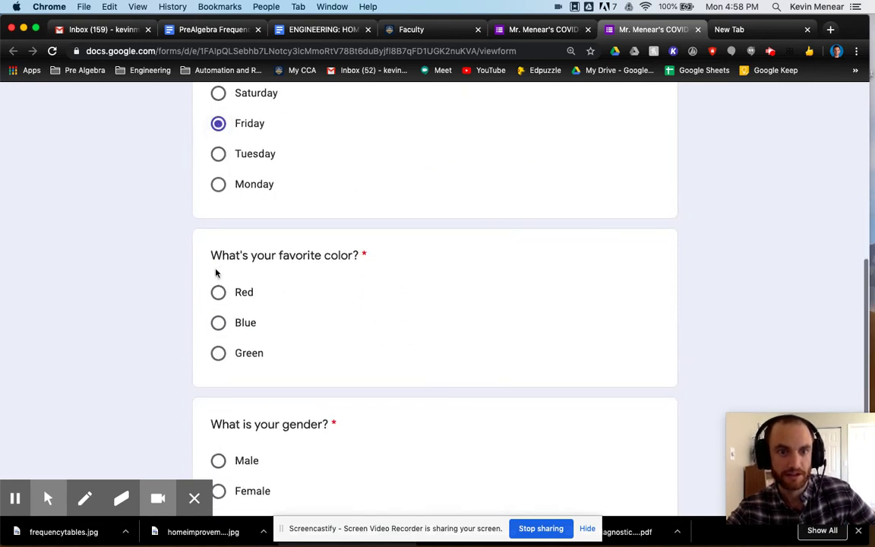
pyautogui.click(220, 325)
pyautogui.scroll(-4, 220, 334)
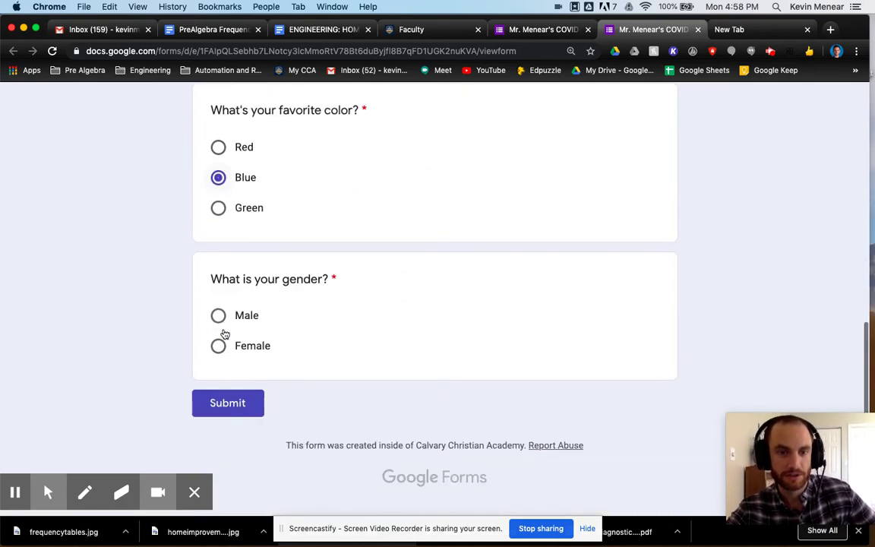
pyautogui.click(220, 323)
pyautogui.click(233, 422)
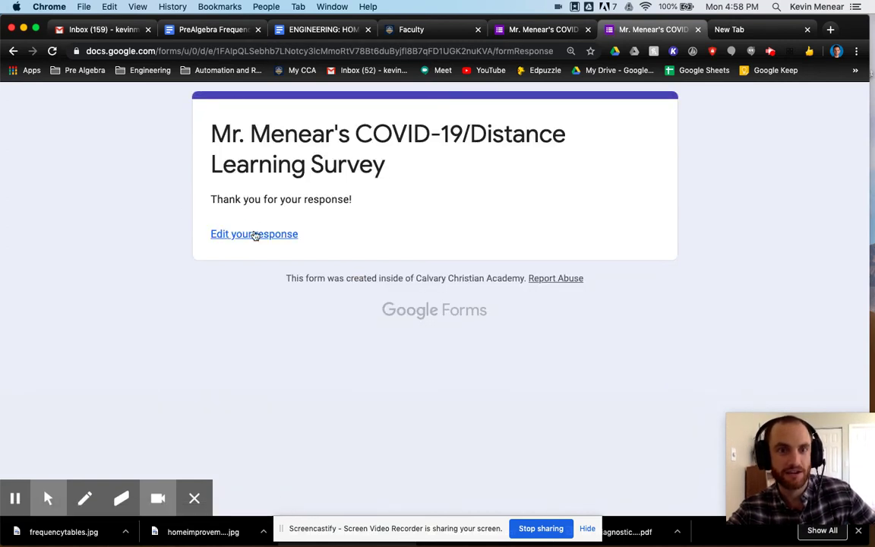
# Return to the form editor and examine the response summary charts and the available response options
pyautogui.click(563, 28)
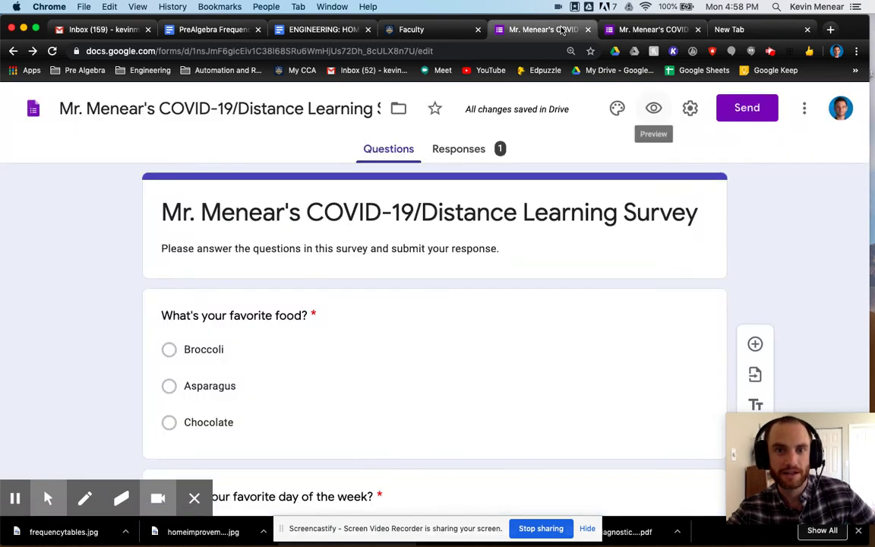
pyautogui.click(467, 151)
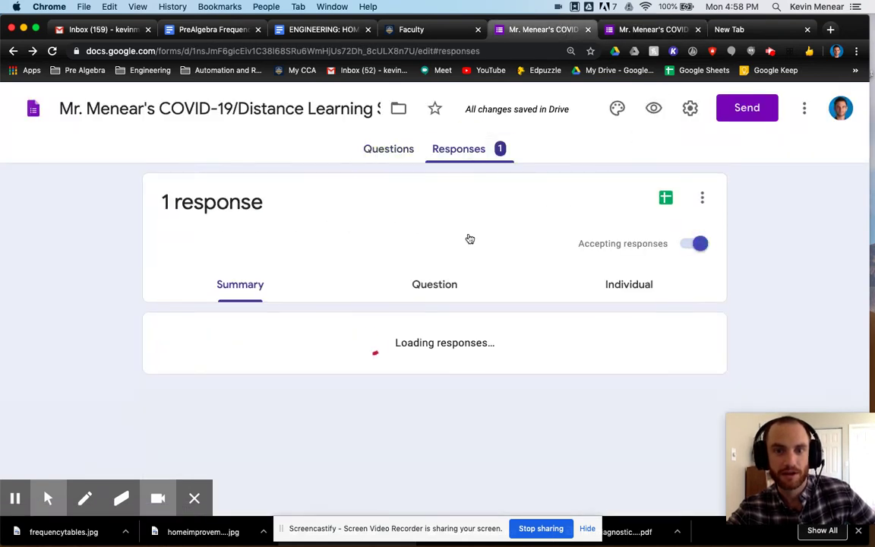
pyautogui.scroll(-10, 471, 399)
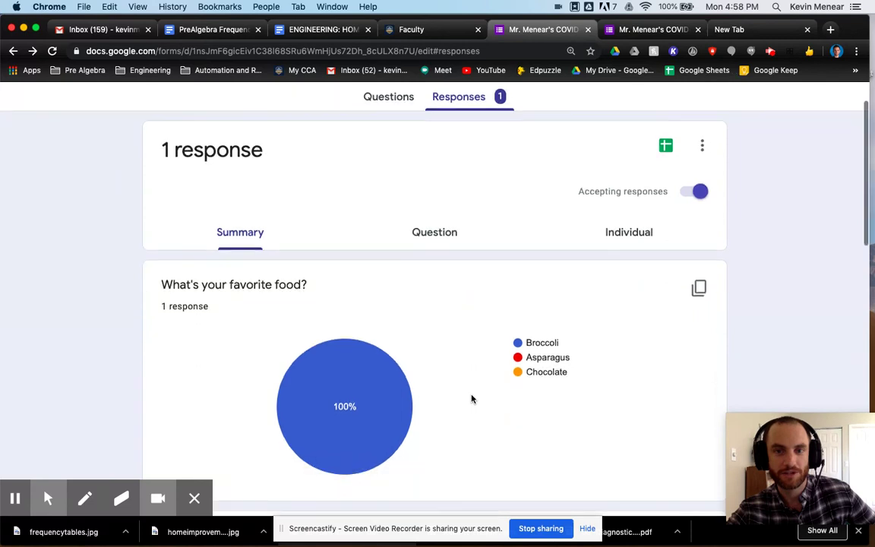
pyautogui.scroll(10, 471, 399)
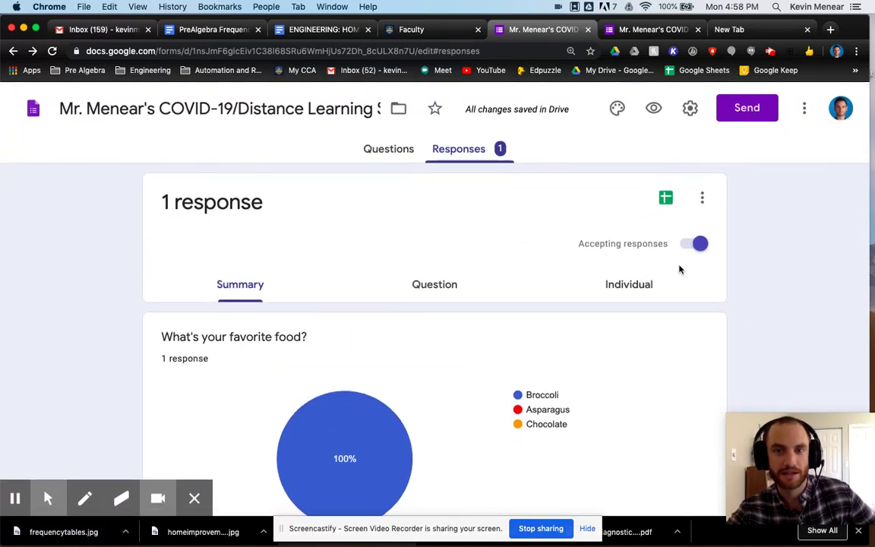
pyautogui.click(703, 199)
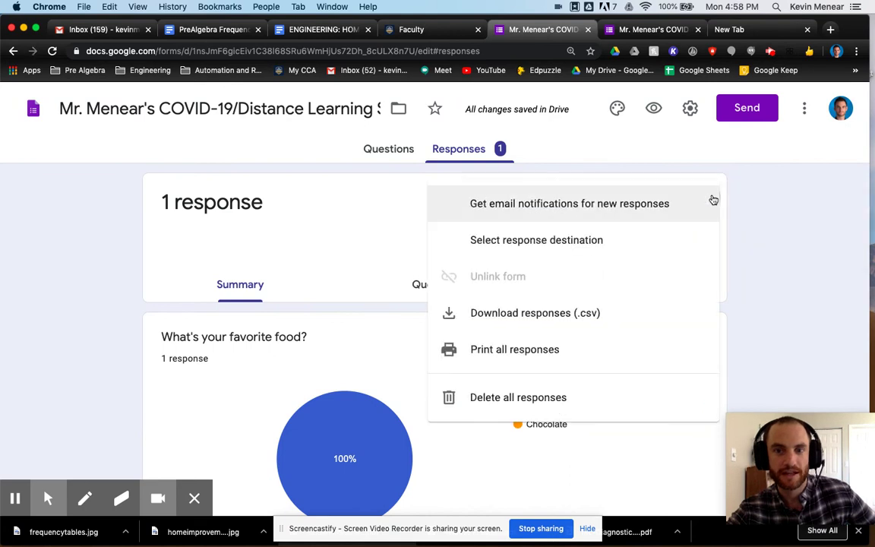
pyautogui.click(766, 262)
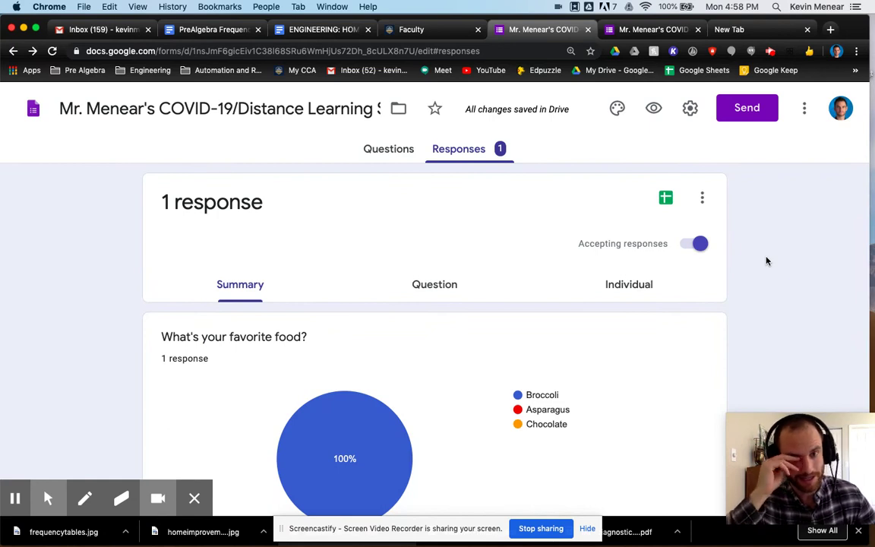
pyautogui.scroll(-10, 693, 303)
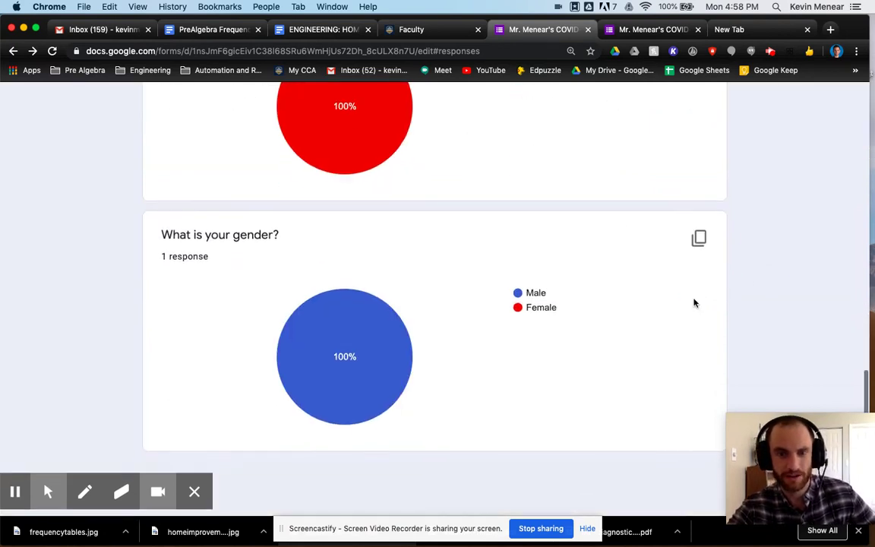
pyautogui.scroll(10, 694, 303)
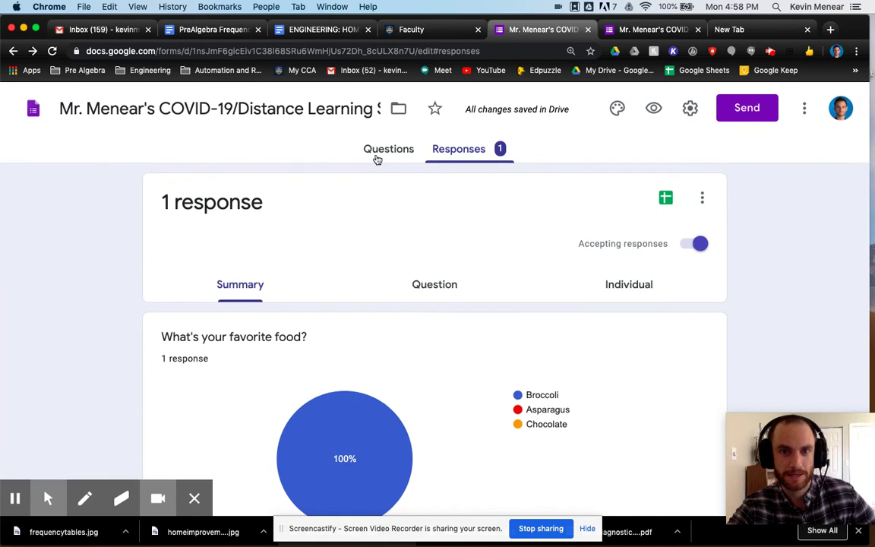
# Delete all of the form's responses to clear the test submission
pyautogui.click(378, 159)
pyautogui.click(448, 150)
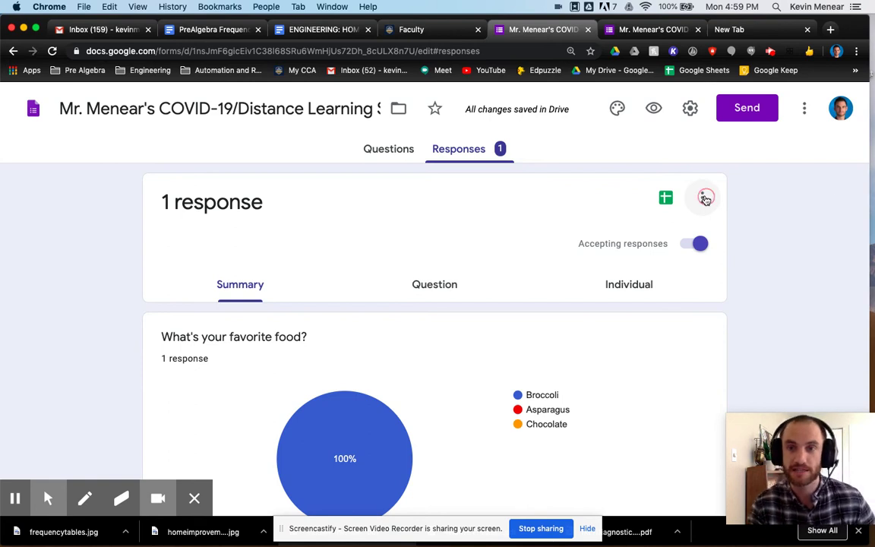
pyautogui.click(704, 199)
pyautogui.click(603, 389)
pyautogui.click(547, 343)
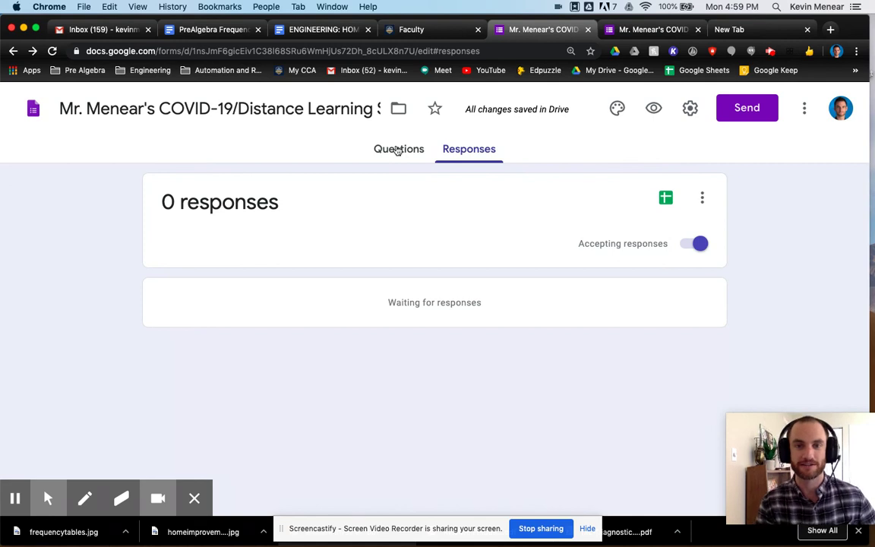
pyautogui.click(398, 148)
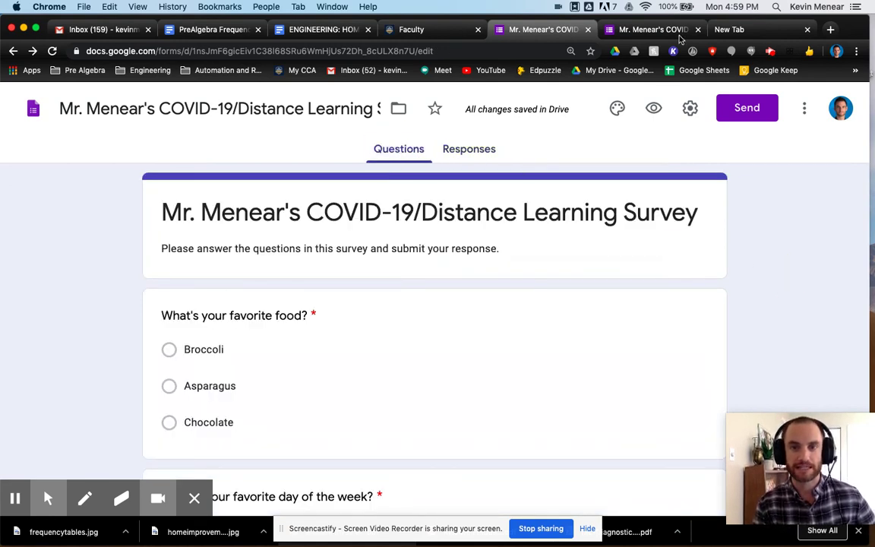
pyautogui.click(742, 114)
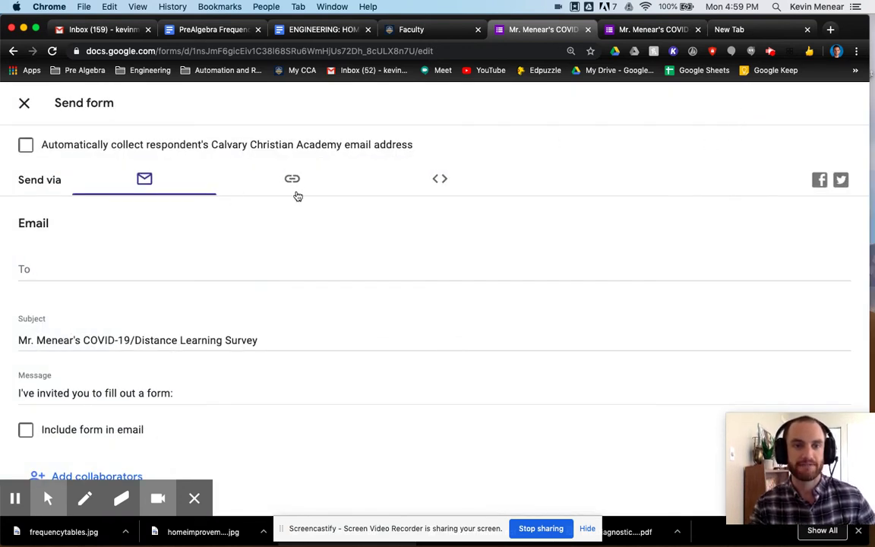
pyautogui.click(296, 191)
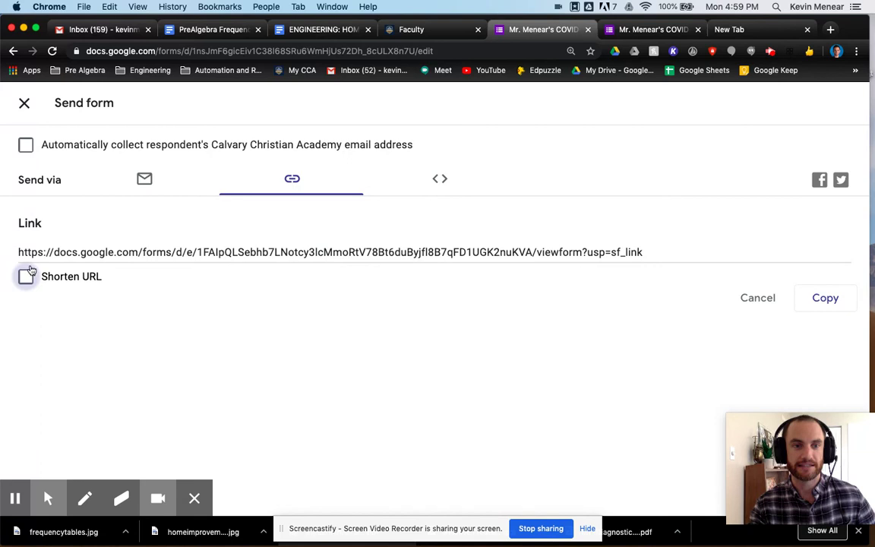
pyautogui.click(25, 276)
pyautogui.click(24, 102)
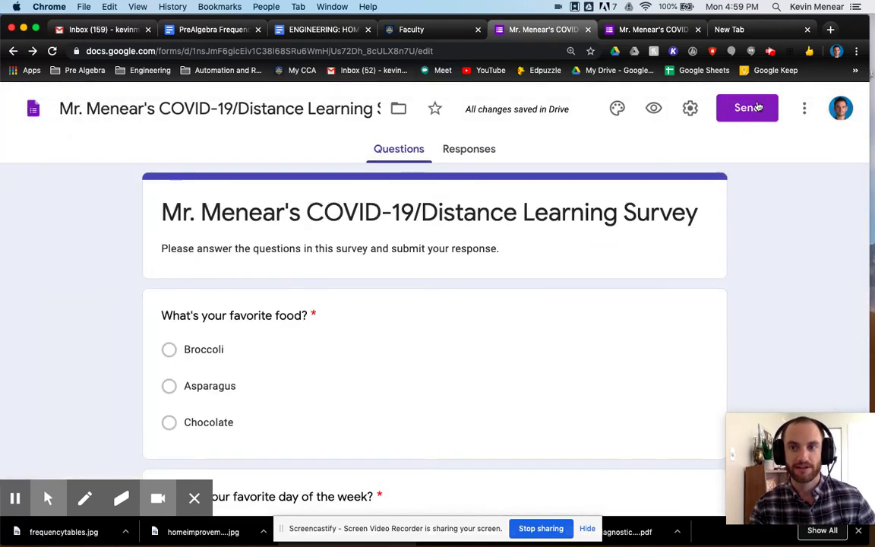
# Generate a shortened share link for the survey and copy it
pyautogui.click(740, 108)
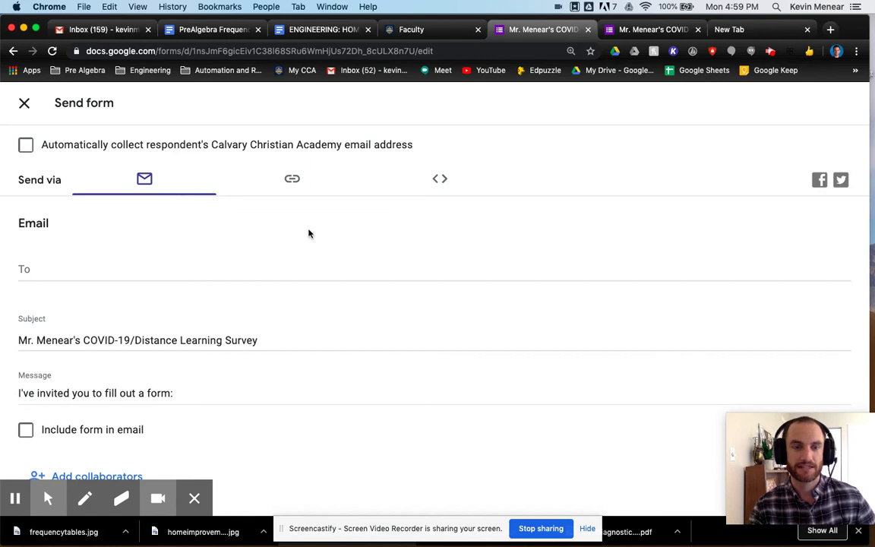
pyautogui.click(311, 176)
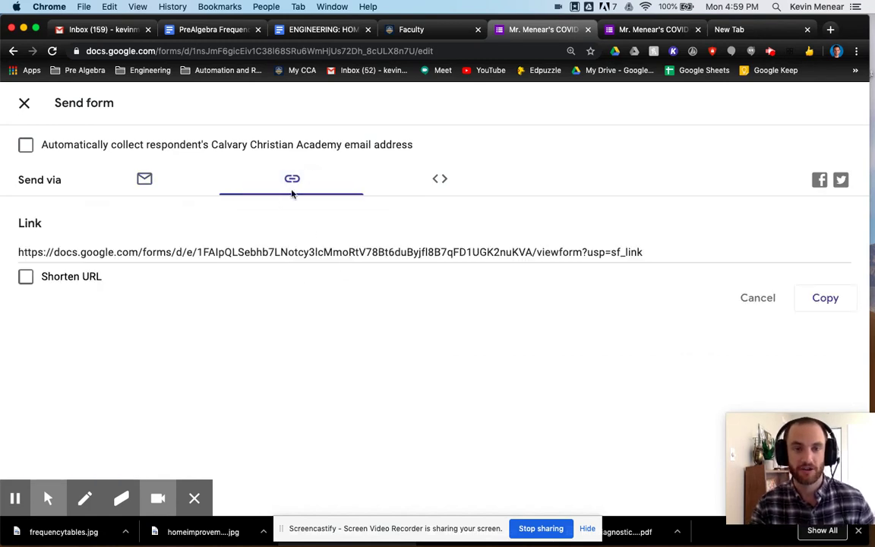
pyautogui.click(26, 276)
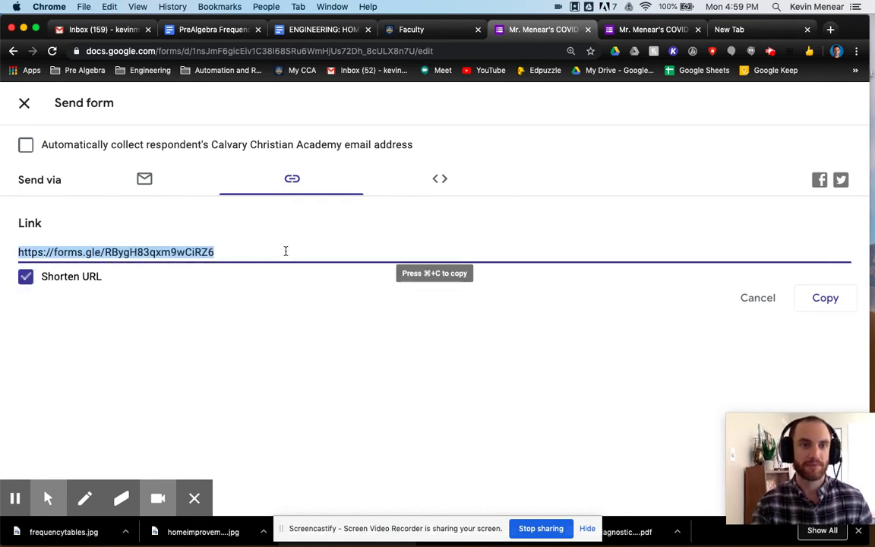
# Switch to Gmail and open the Pre-Algebra Honors group chat
pyautogui.click(97, 30)
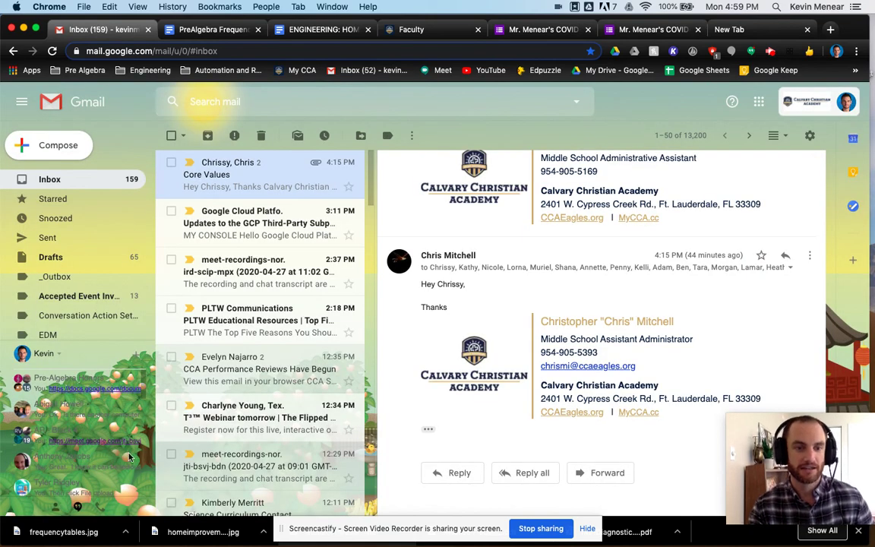
pyautogui.click(138, 353)
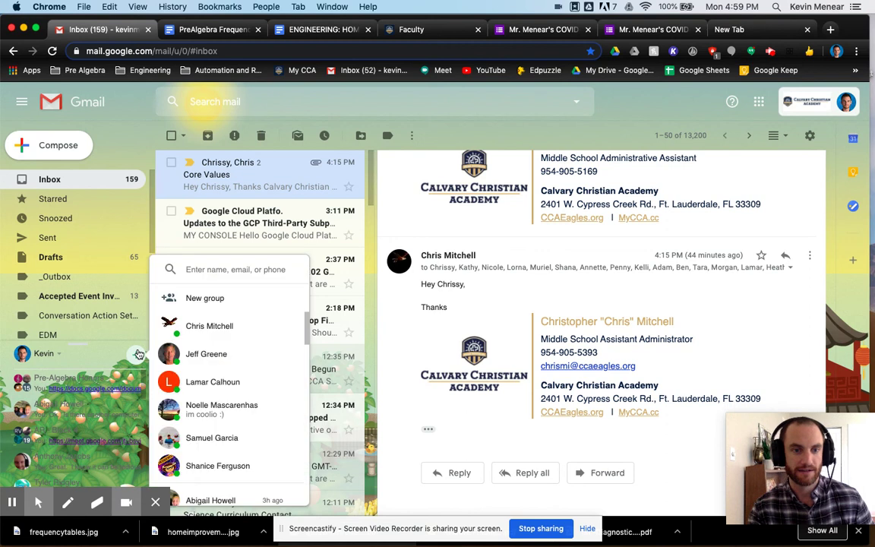
pyautogui.click(200, 243)
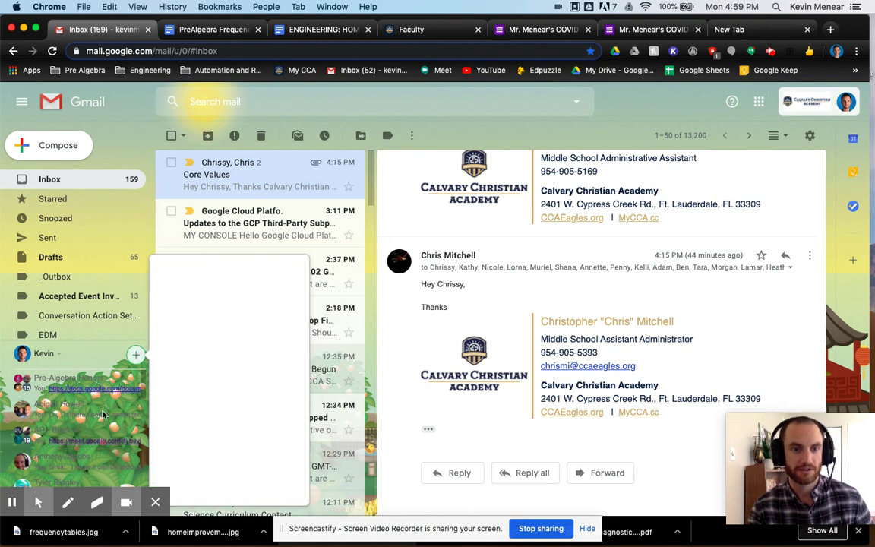
pyautogui.click(57, 379)
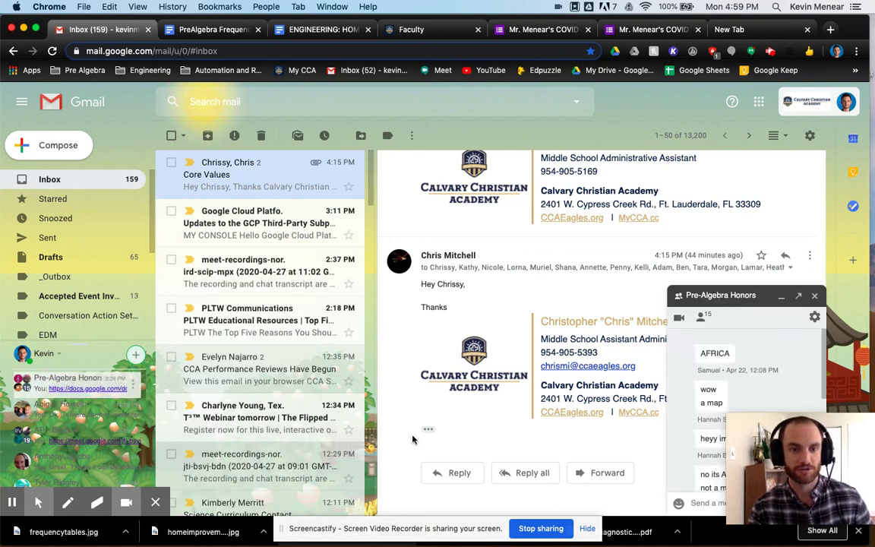
pyautogui.moveTo(790, 420)
pyautogui.moveTo(790, 420); pyautogui.dragTo(347, 372)
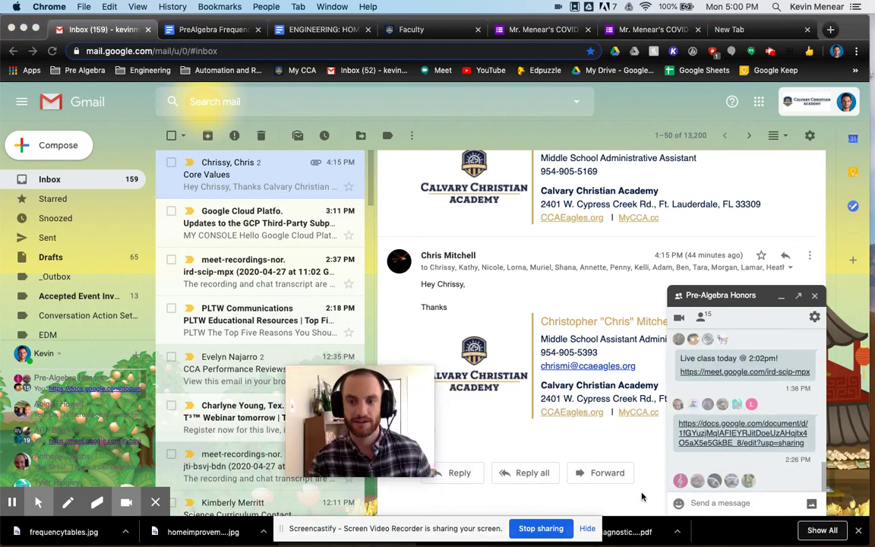
# Send the copied short survey link to the Pre-Algebra Honors group chat
pyautogui.click(721, 503)
pyautogui.hotkey('ctrl', 'v')
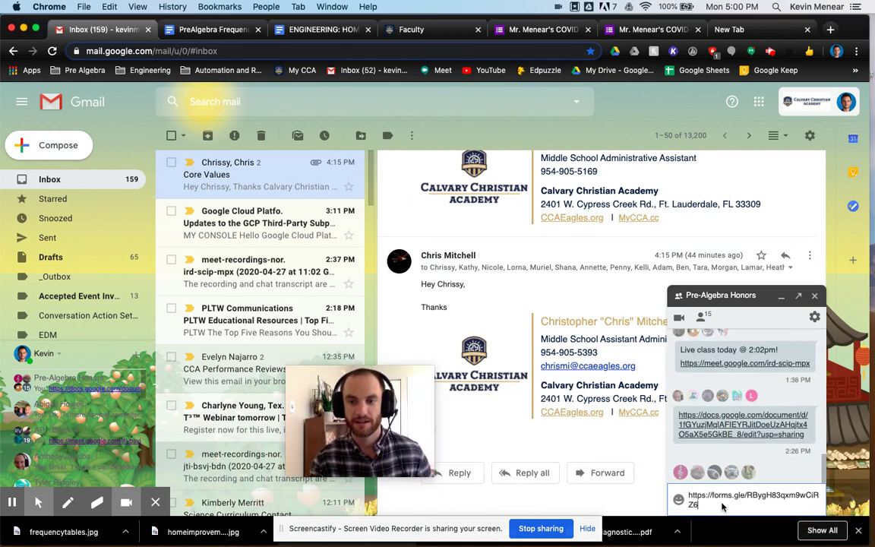
pyautogui.moveTo(684, 499); pyautogui.dragTo(733, 507)
pyautogui.click(733, 506)
pyautogui.press('Return')
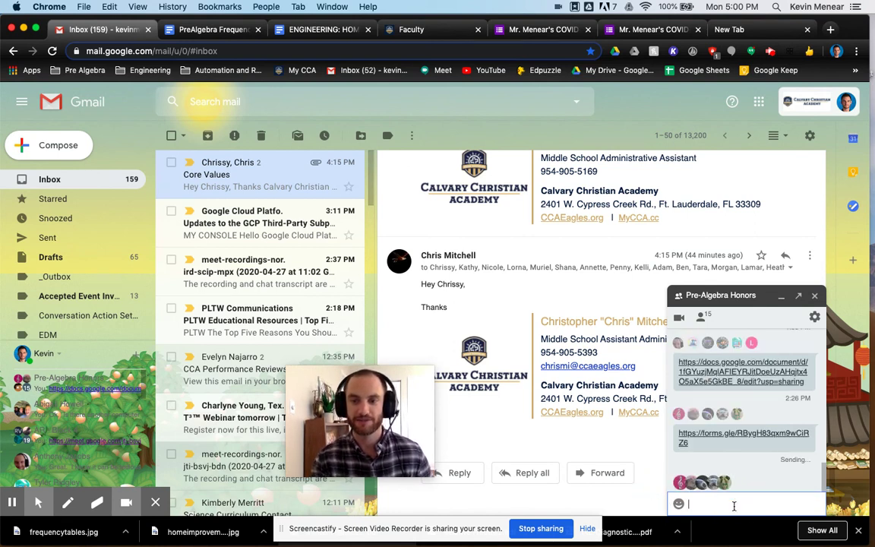
# Send the message "This is an example survey!" to the group chat
pyautogui.write('This is')
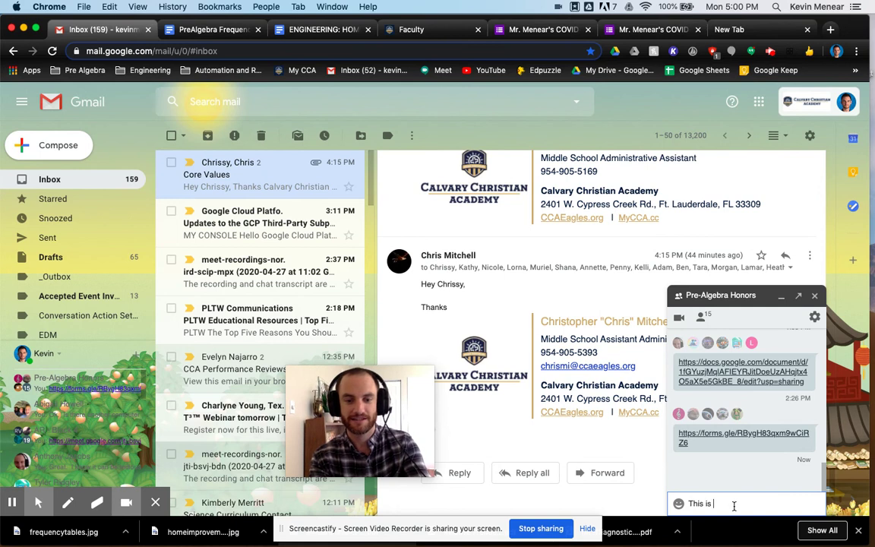
pyautogui.write(' an example survey!')
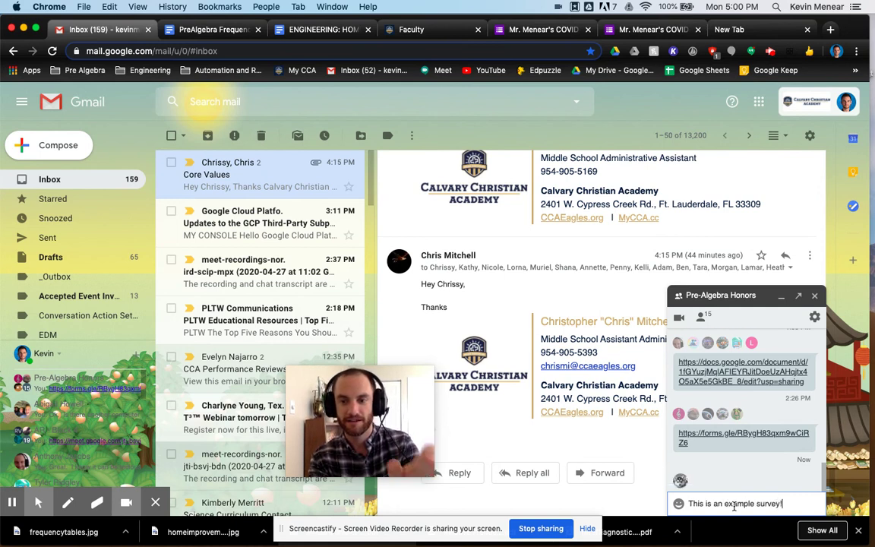
pyautogui.press('Return')
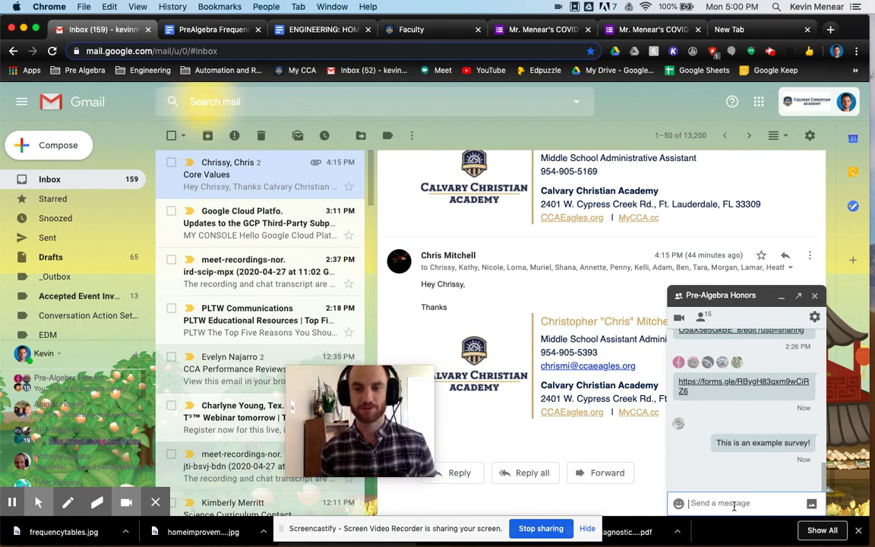
# Change the group chat's background color twice with the /bikeshed command
pyautogui.write('/bikeshed')
pyautogui.press('Return')
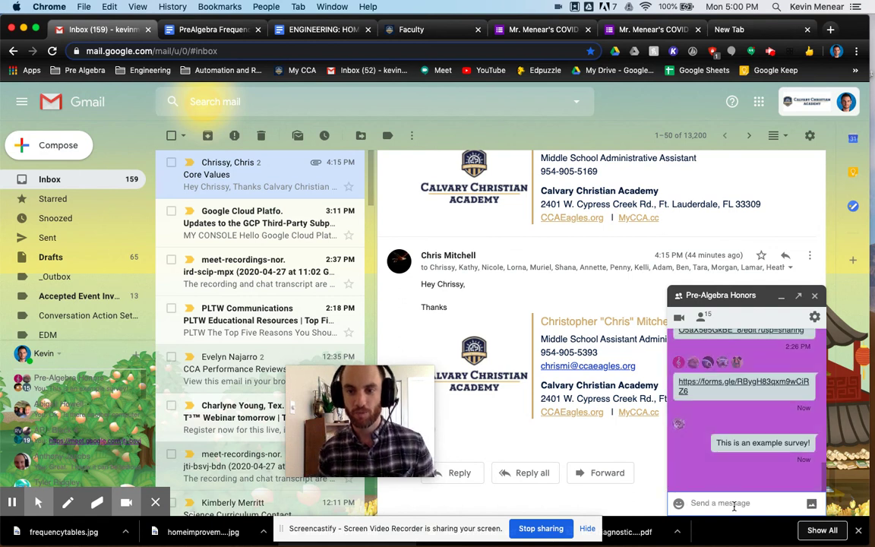
pyautogui.write('/bikeshed')
pyautogui.press('Return')
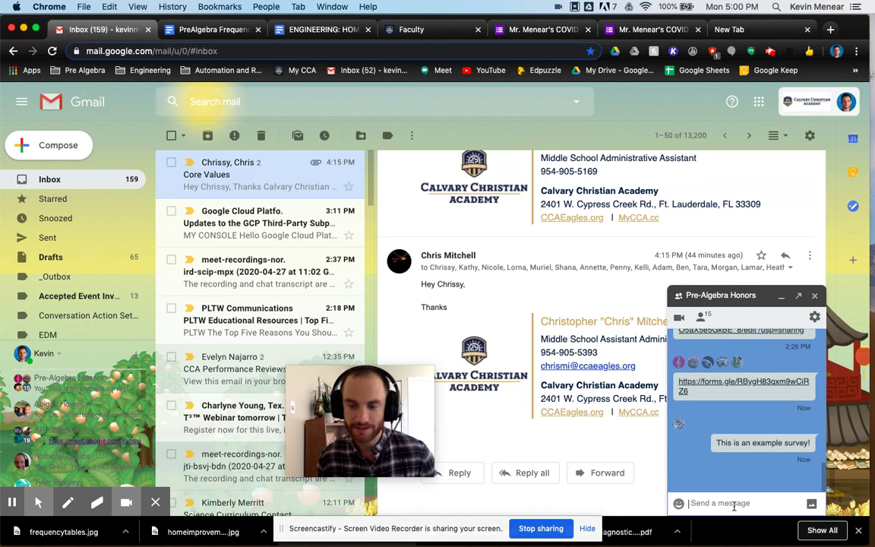
# Close the group chat, reopen it to check the sent survey link, and close it again
pyautogui.click(815, 296)
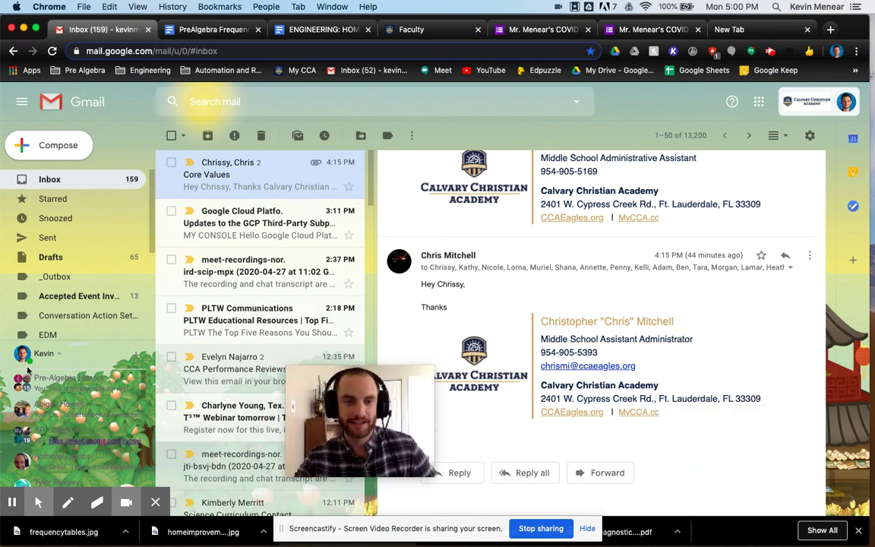
pyautogui.click(65, 388)
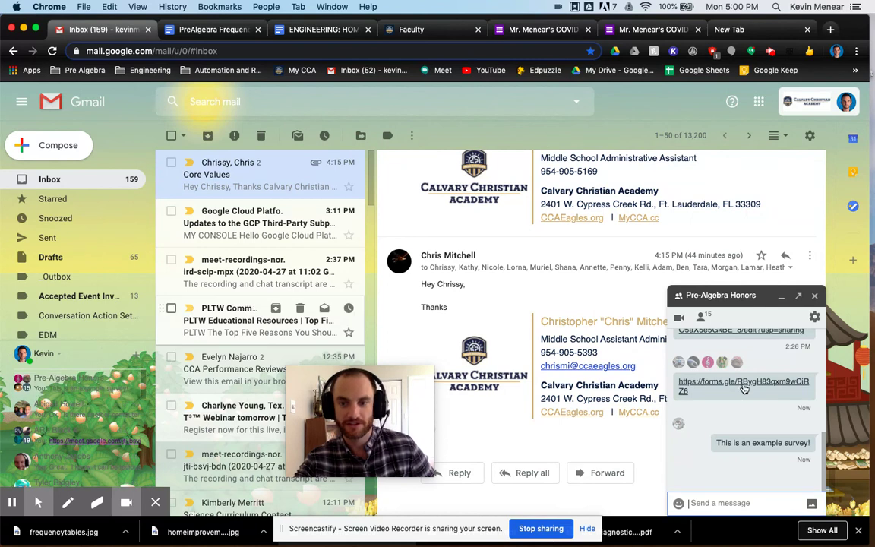
pyautogui.click(815, 296)
pyautogui.moveTo(355, 409); pyautogui.dragTo(785, 471)
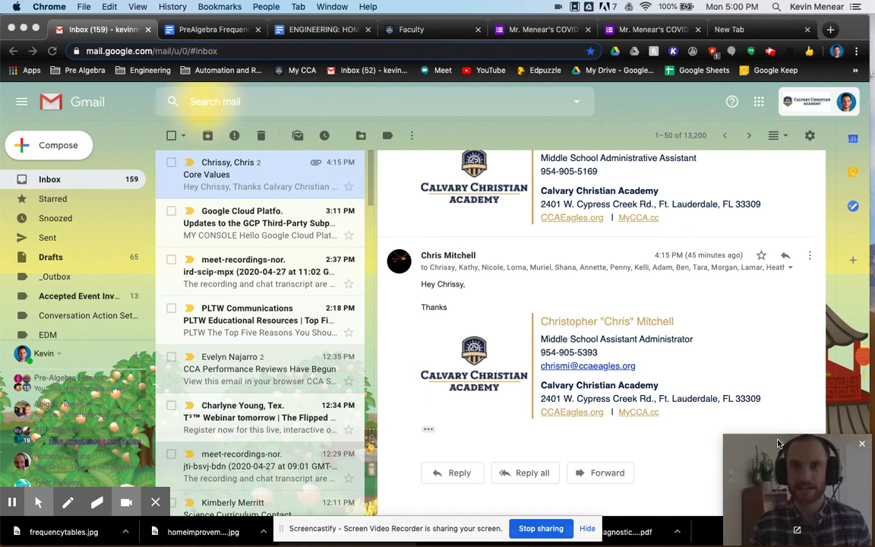
# Close the submitted survey response page and the survey's form editor
pyautogui.click(650, 29)
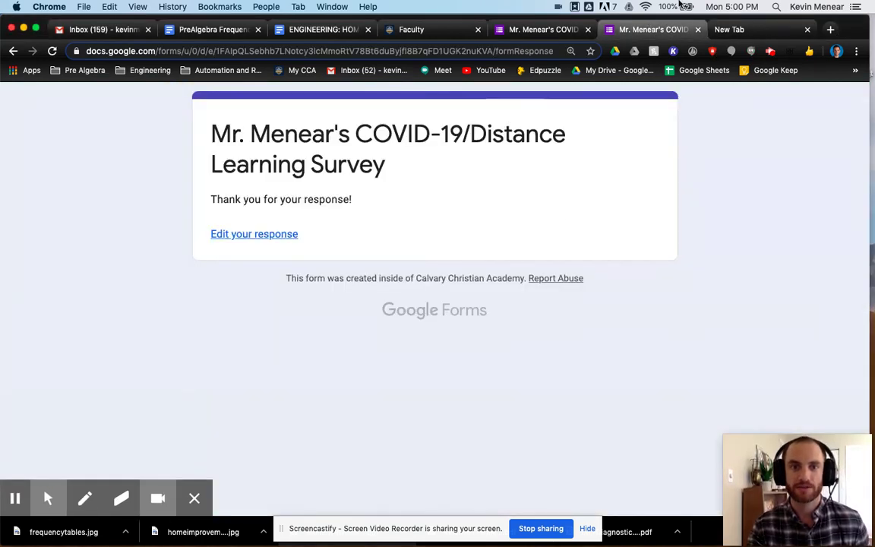
pyautogui.click(697, 29)
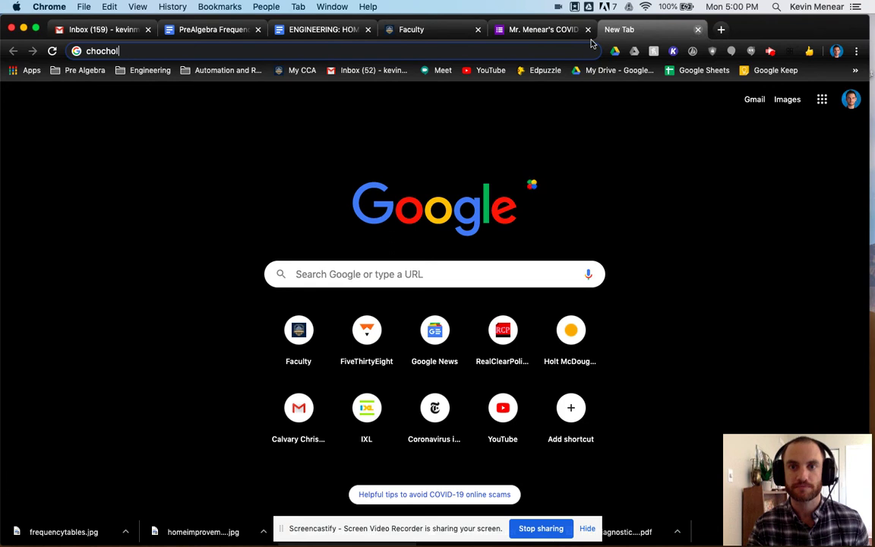
pyautogui.click(543, 29)
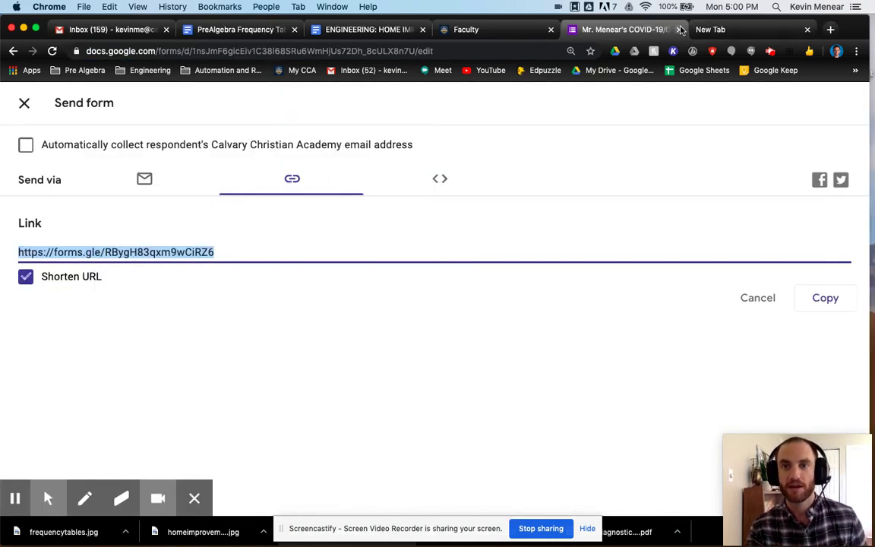
pyautogui.click(679, 28)
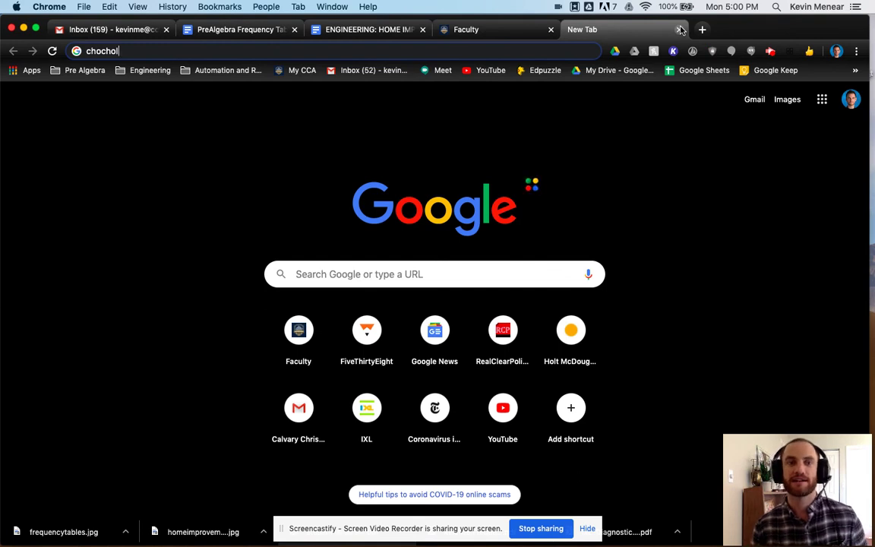
# Go to the Google Forms home page and reopen the COVID-19/Distance Learning Survey from the recent forms
pyautogui.click(369, 54)
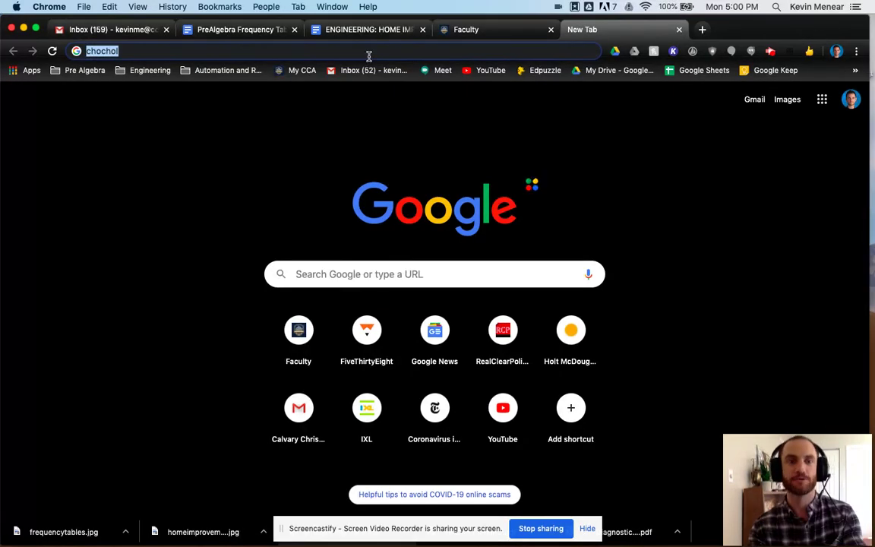
pyautogui.write('form')
pyautogui.press('Return')
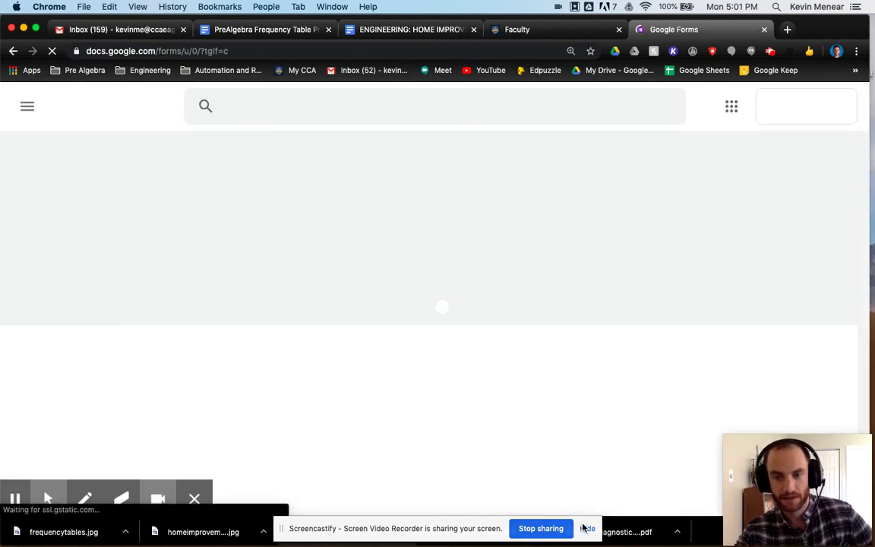
pyautogui.click(587, 528)
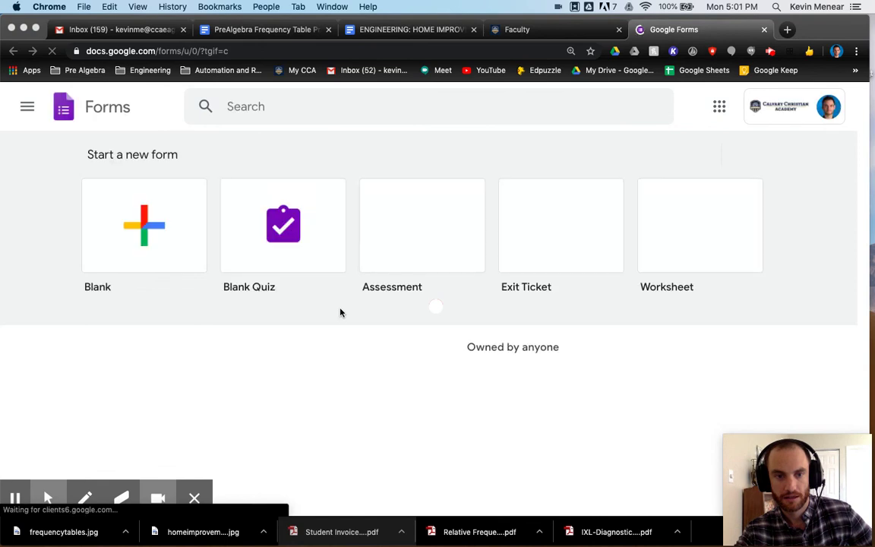
pyautogui.click(196, 497)
pyautogui.scroll(-1, 45, 346)
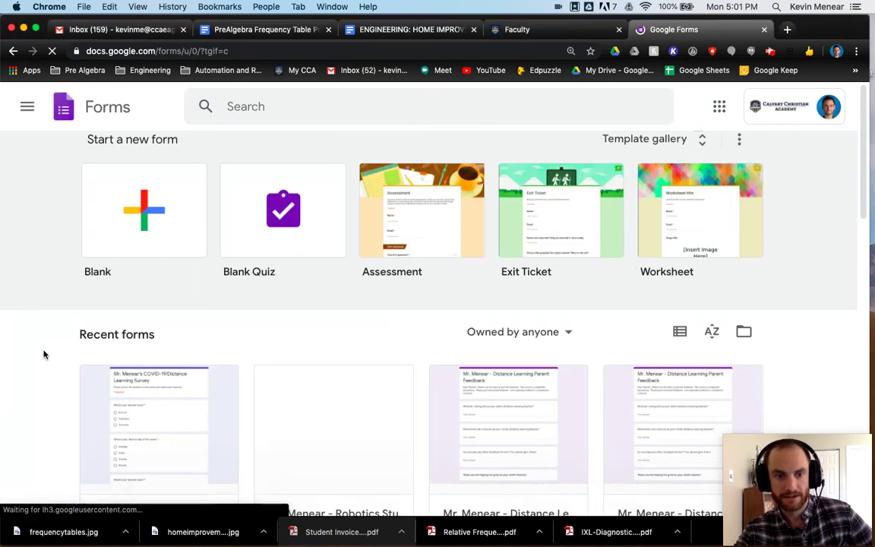
pyautogui.scroll(-3, 141, 322)
pyautogui.click(150, 328)
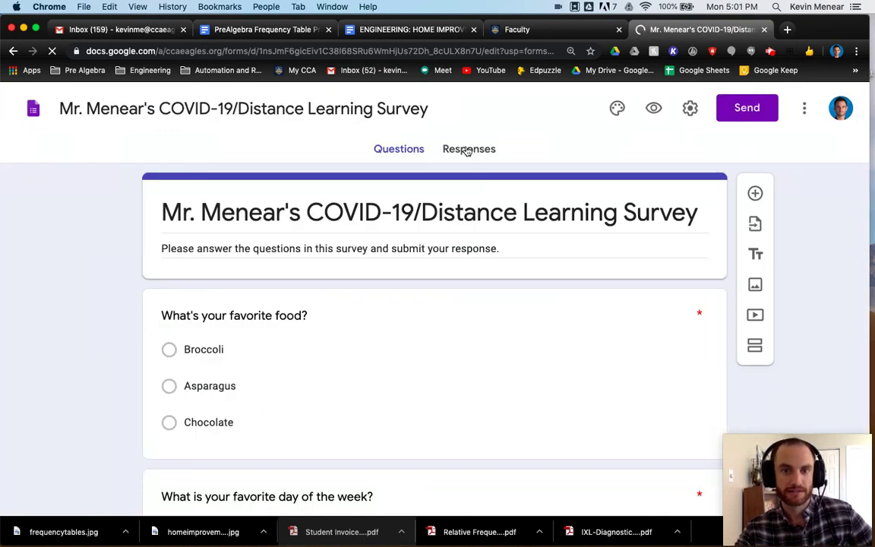
# Check the reopened survey's responses and generate a shortened share link for it
pyautogui.click(467, 149)
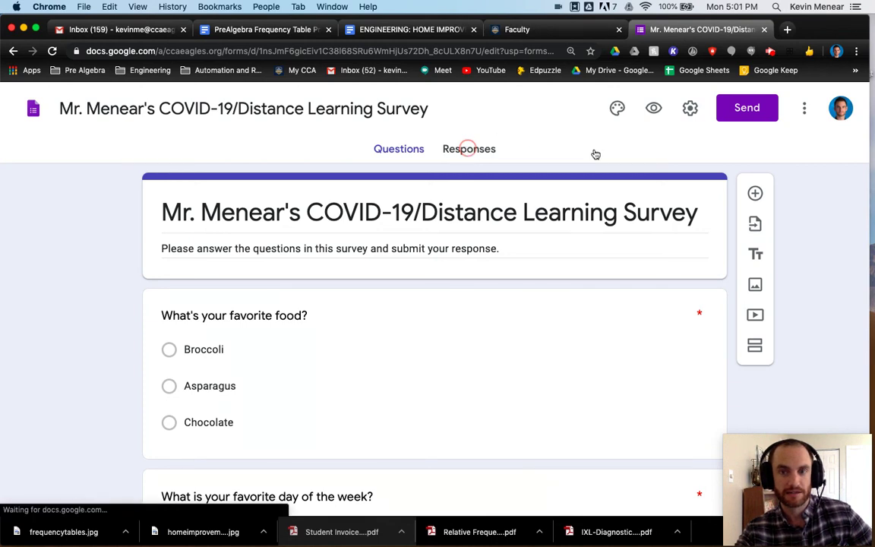
pyautogui.click(763, 108)
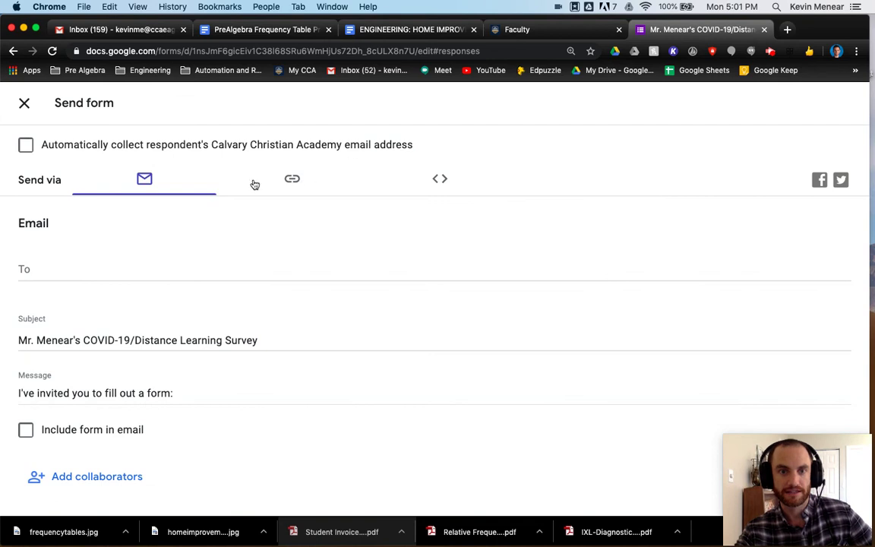
pyautogui.click(290, 182)
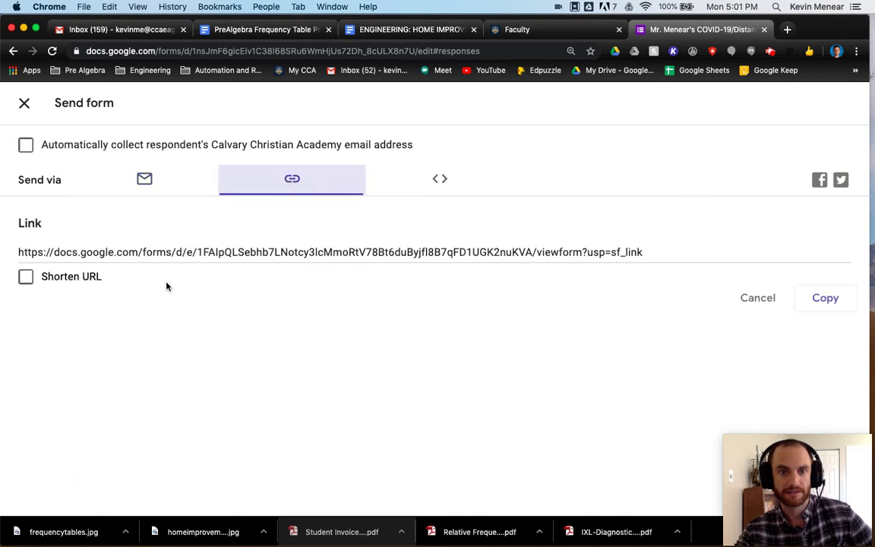
pyautogui.click(19, 282)
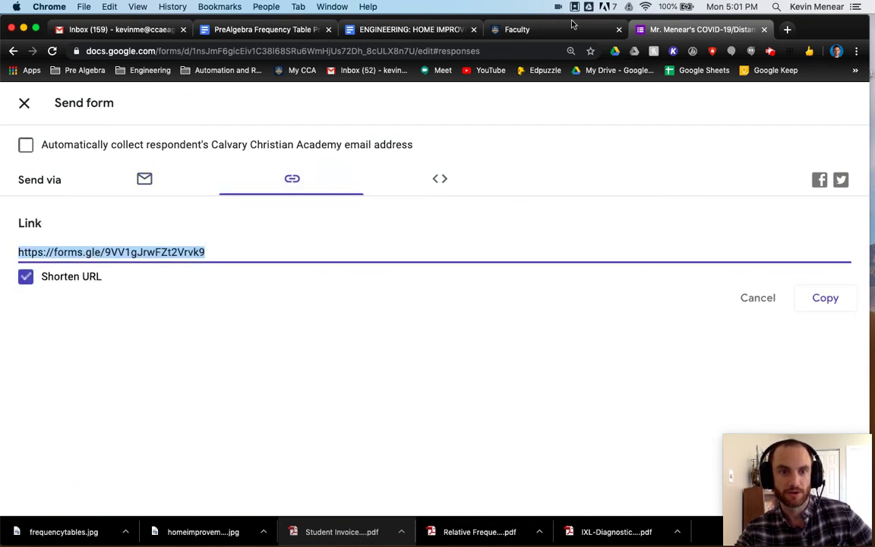
# Close the survey form and return to the Pre-Algebra Honors class topics page
pyautogui.click(765, 30)
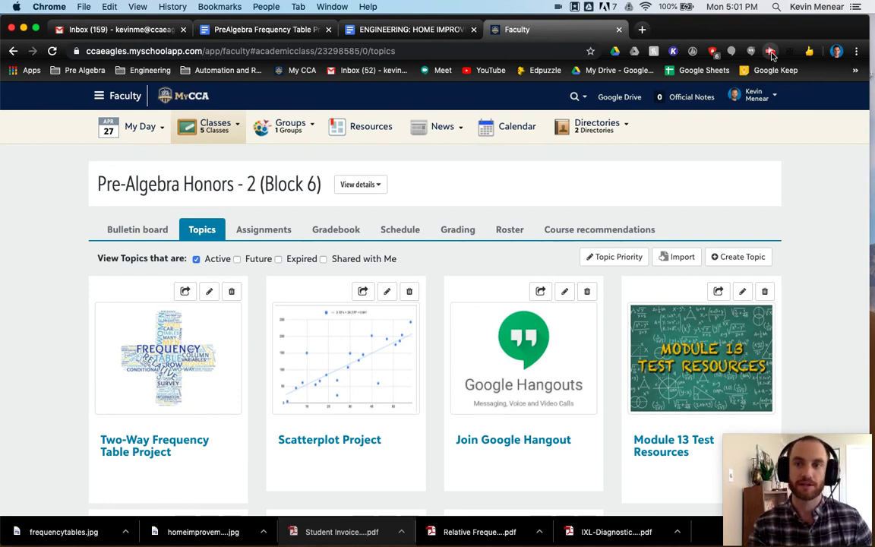
pyautogui.click(769, 51)
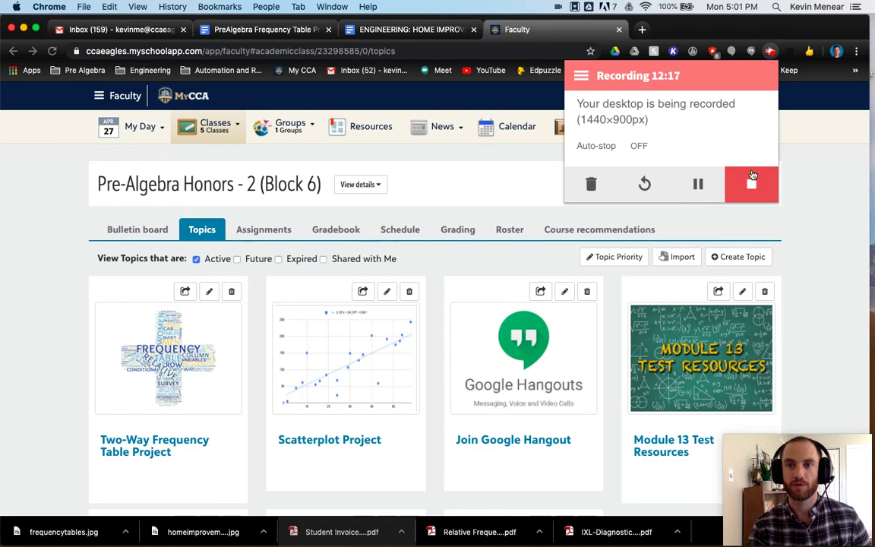